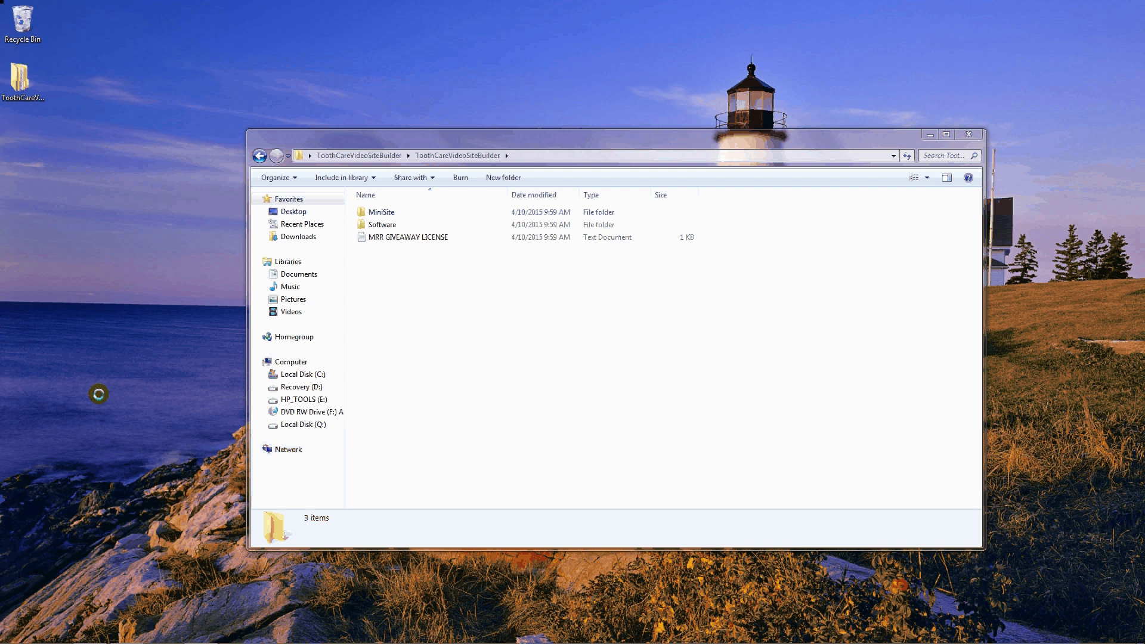
Open the ToothCareVideoSiteBuilder folder to reveal MiniSite, Software and the license file
left_click(518, 317)
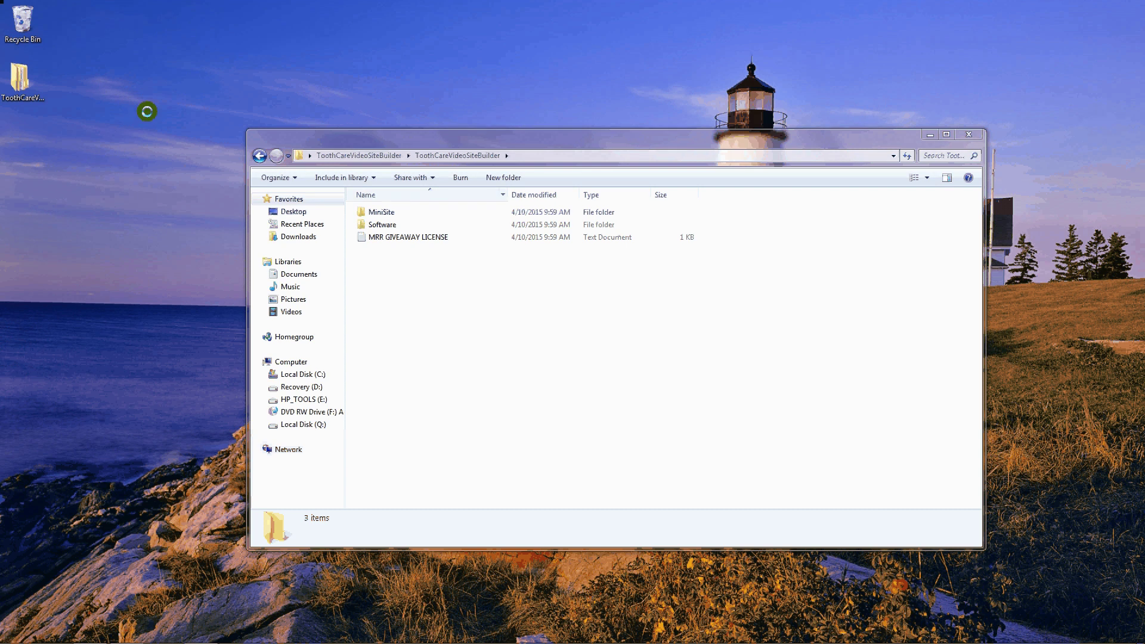
Open the Software folder and launch ToothCareVideoSiteBuilder to reach its start screen
double_click(380, 224)
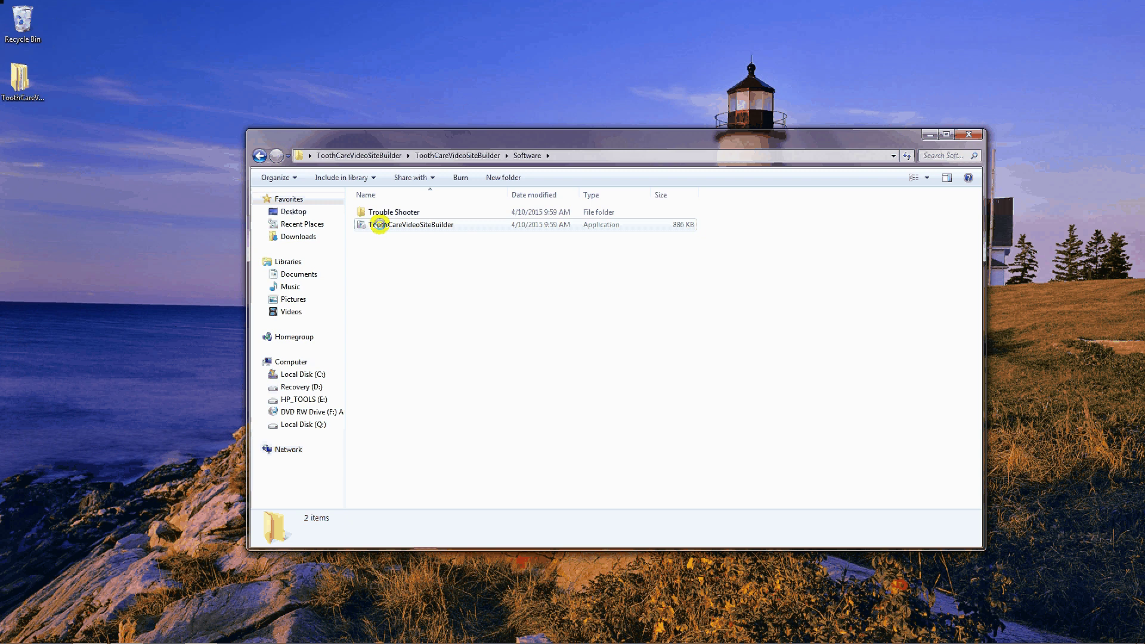
double_click(379, 224)
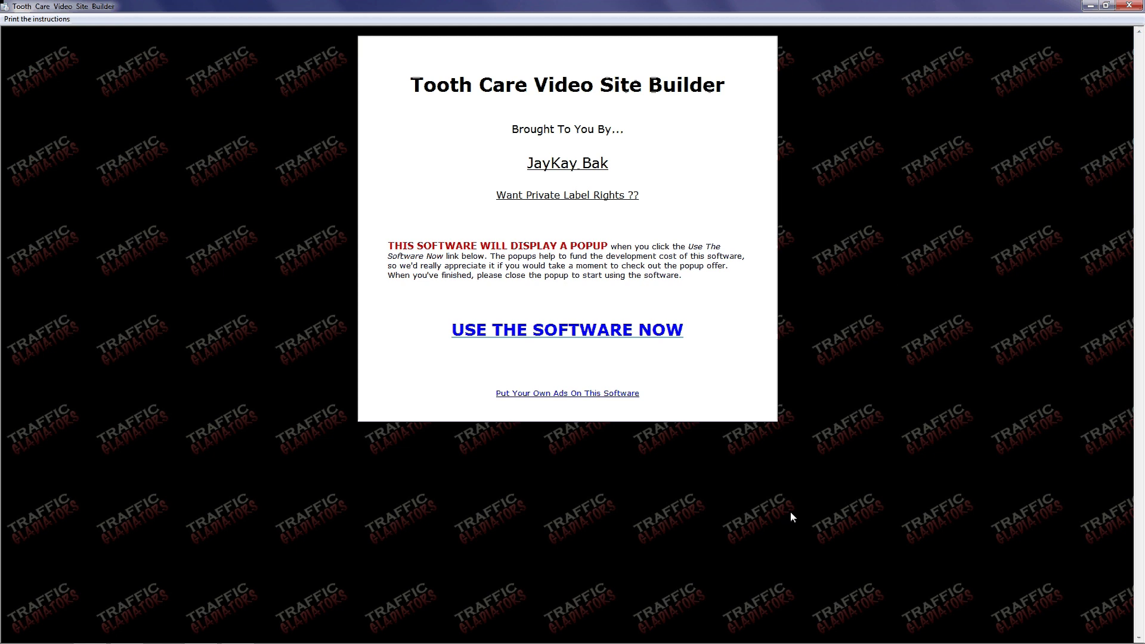
Follow USE THE SOFTWARE NOW, look over the popup ad page in Chrome, then close it
left_click(525, 345)
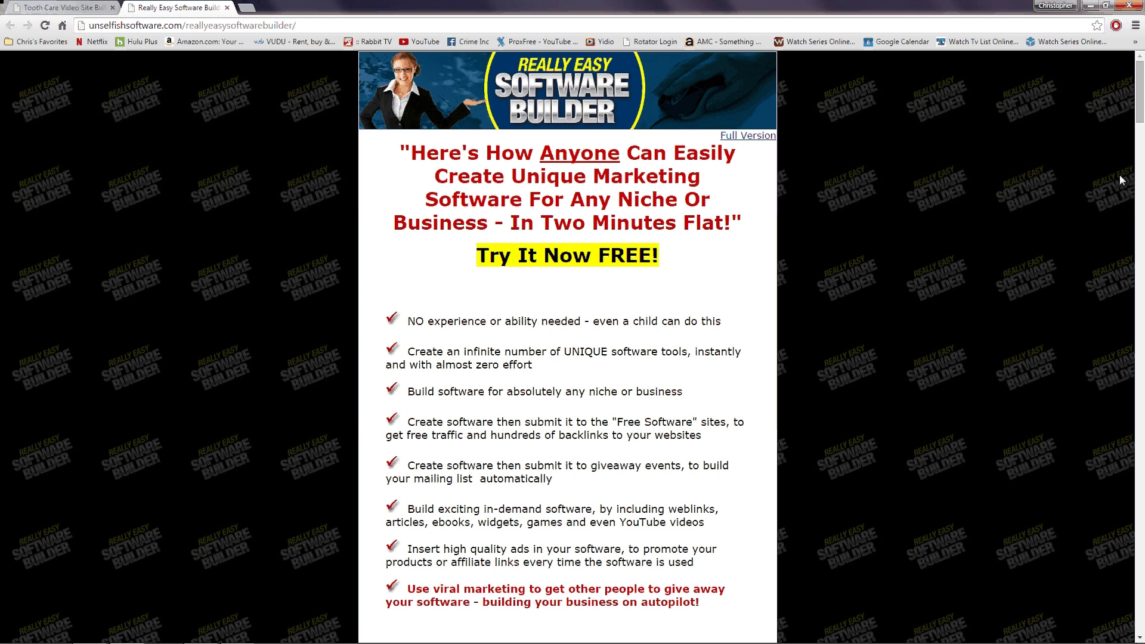
scroll(1121, 149, "down", 2)
scroll(1127, 119, "up", 2)
left_click(227, 8)
mouse_move(187, 637)
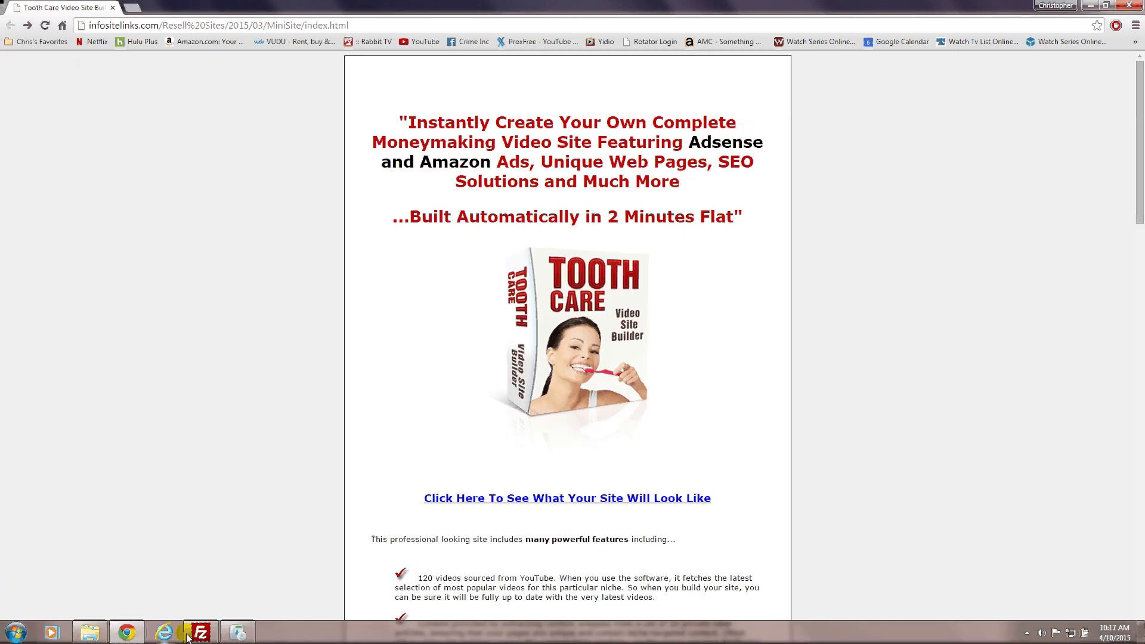
Bring the Site Builder back and read its instructions on fields, Adsense, text ads and Analytics
left_click(245, 635)
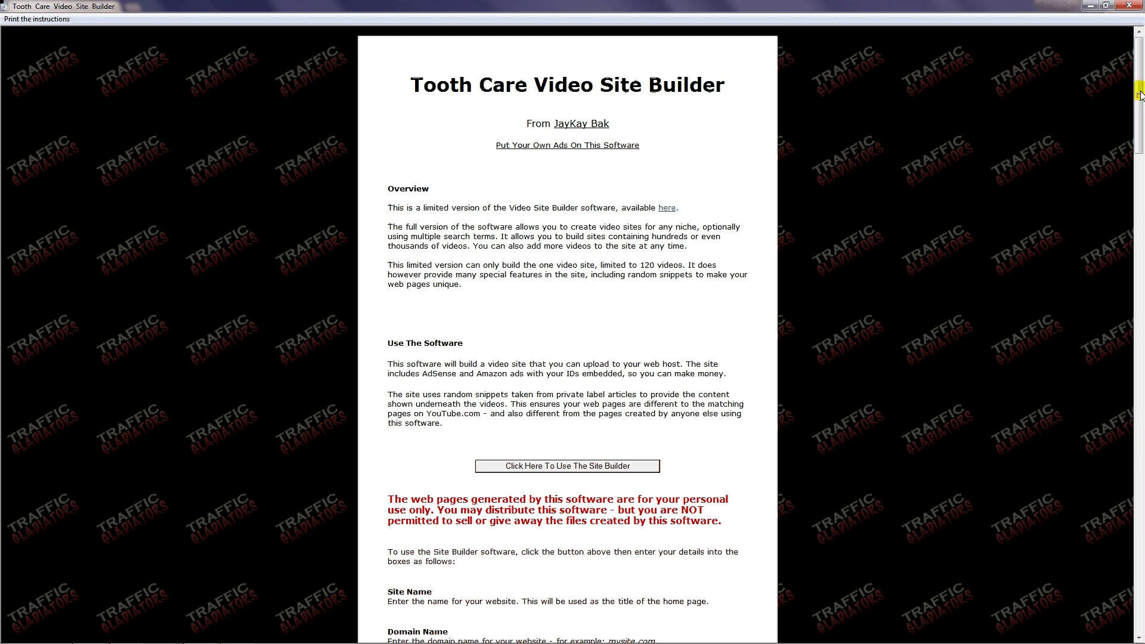
left_click_drag(1139, 96, 1126, 282)
scroll(964, 319, "down", 4)
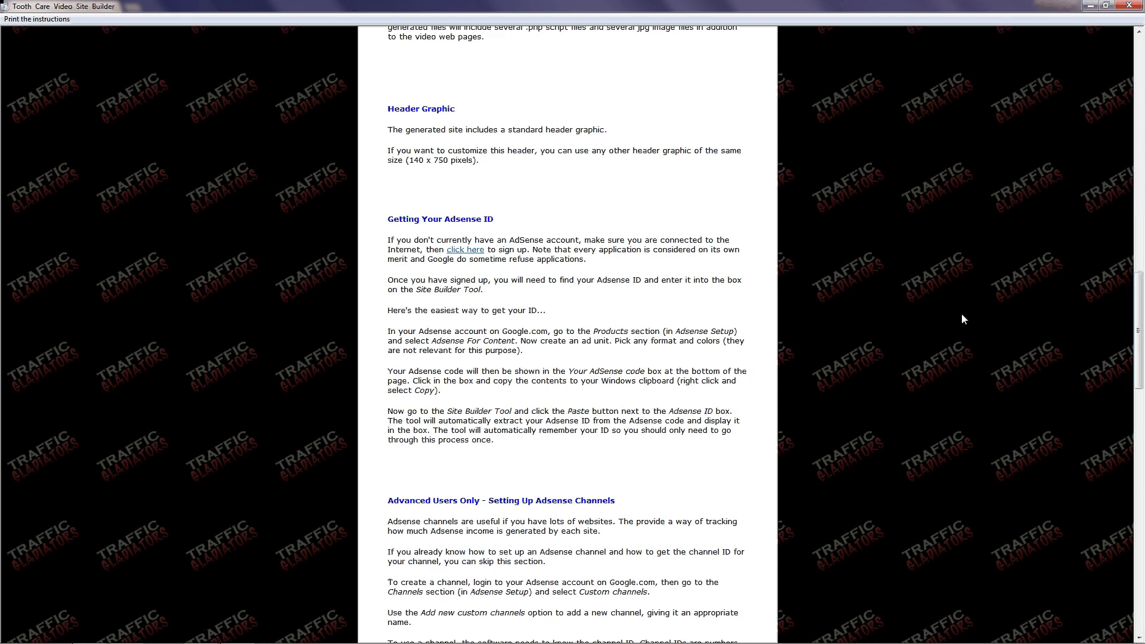
left_click(411, 138)
scroll(541, 359, "down", 4)
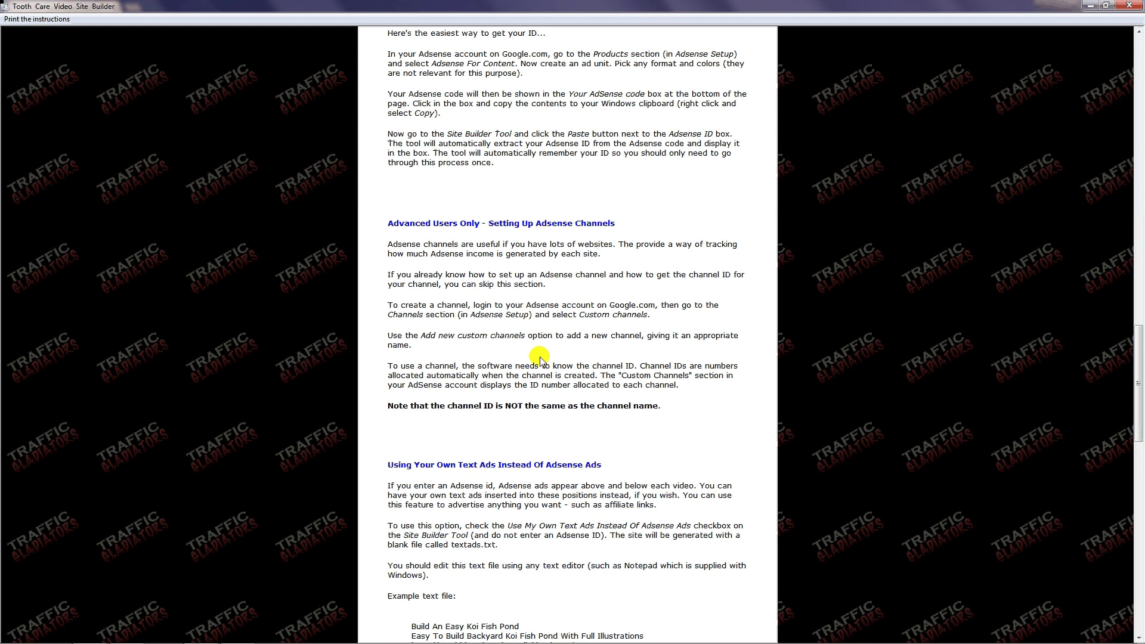
scroll(644, 409, "down", 1)
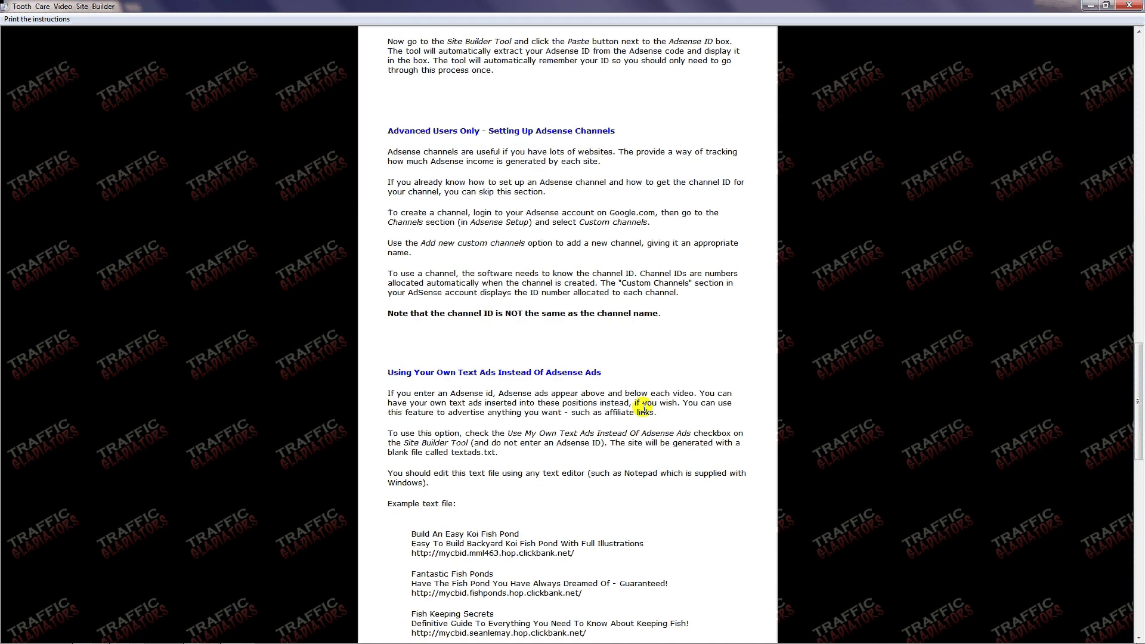
scroll(644, 410, "down", 3)
scroll(465, 366, "down", 2)
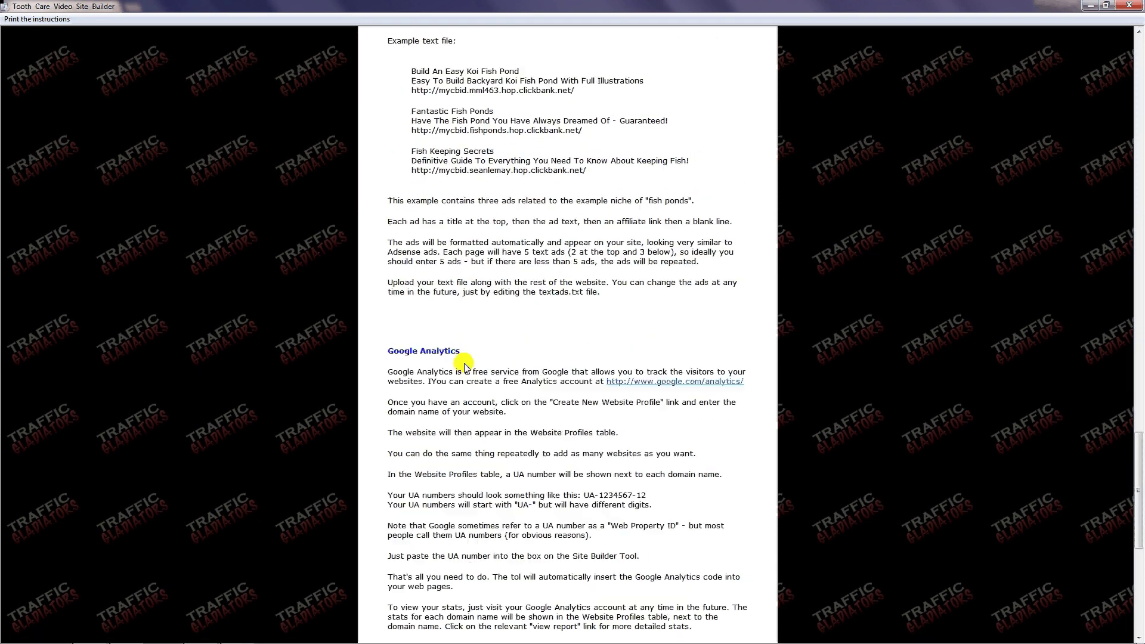
scroll(1140, 411, "up", 4)
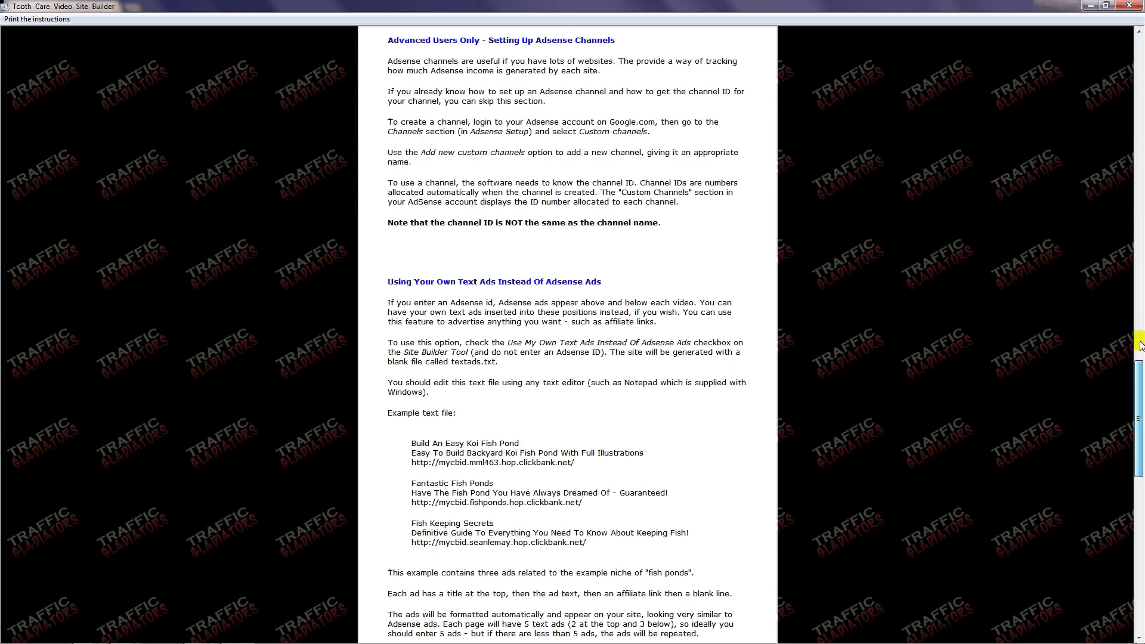
left_click_drag(1140, 344, 1111, 91)
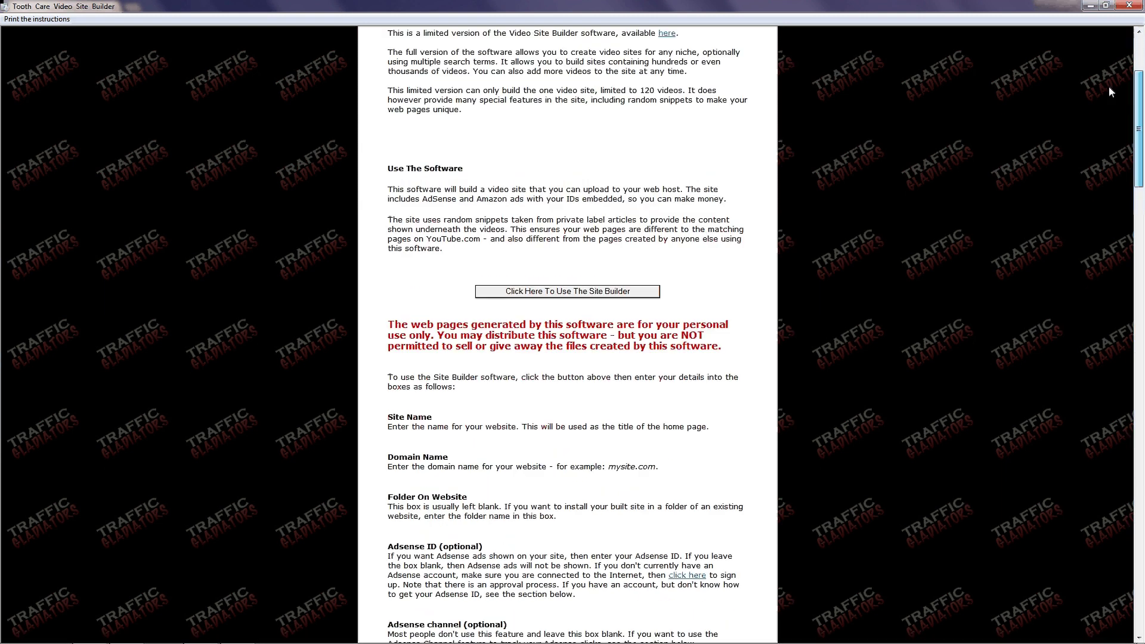
scroll(1109, 87, "up", 3)
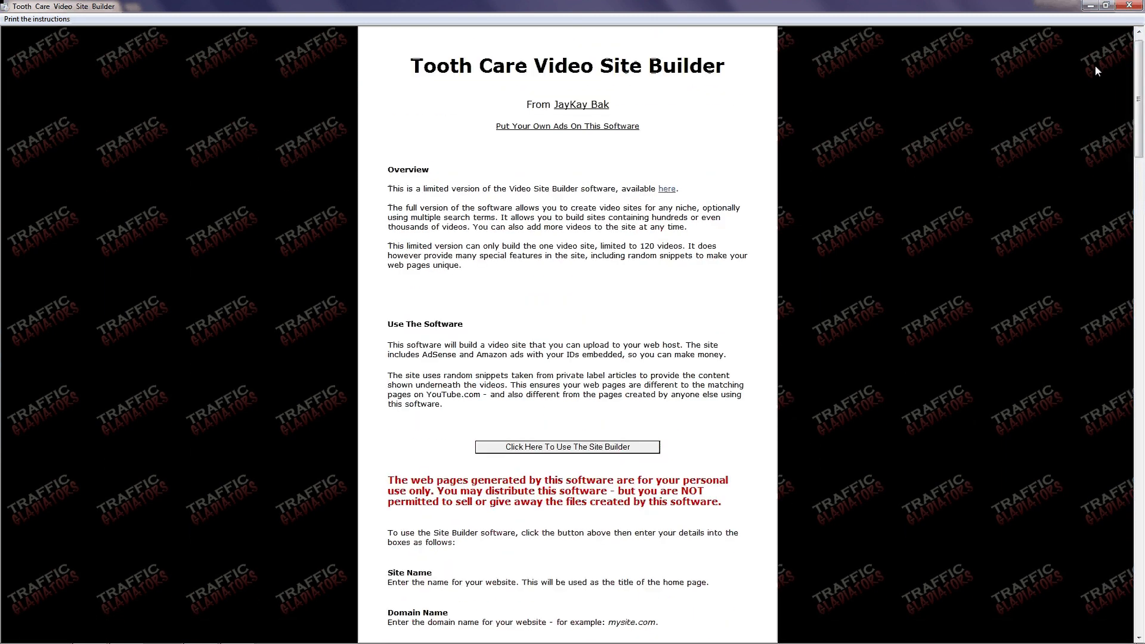
Open the Site Builder form for Tooth Care Videos, watchvidsonline.com and Health & Personal Care
left_click(563, 449)
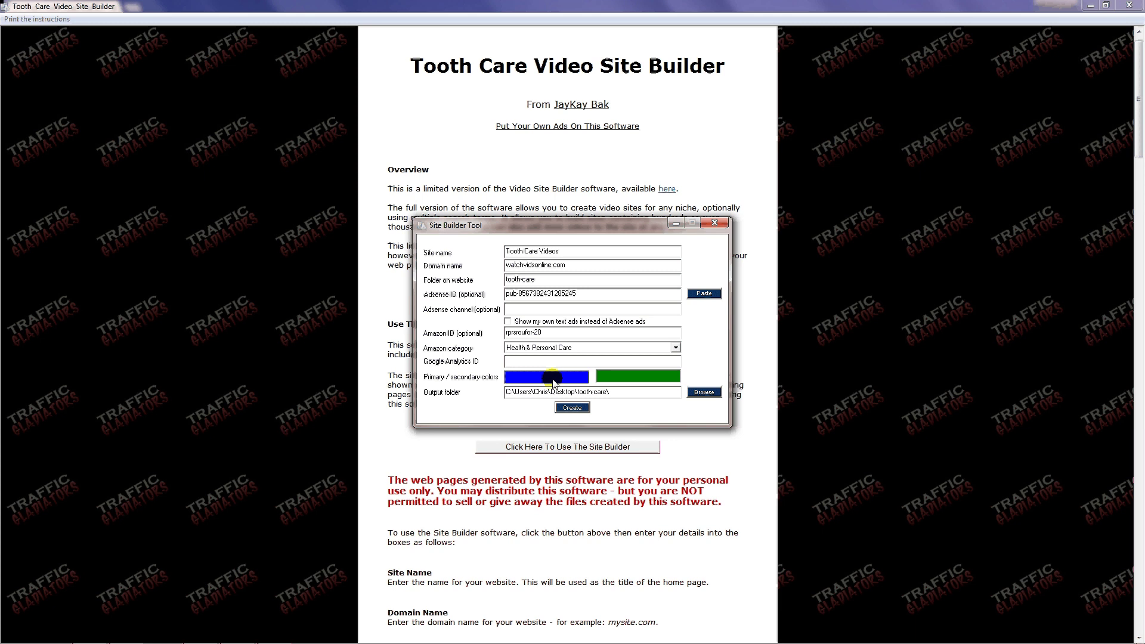
Pick blue as the primary site colour and close the colour picker
left_click(553, 382)
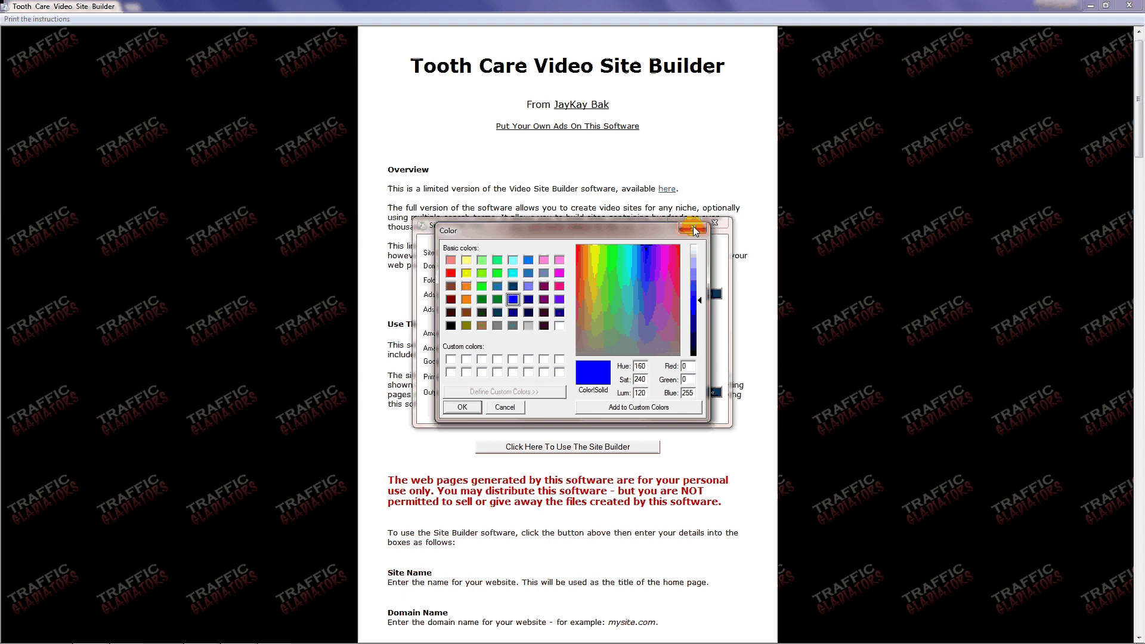
left_click(694, 229)
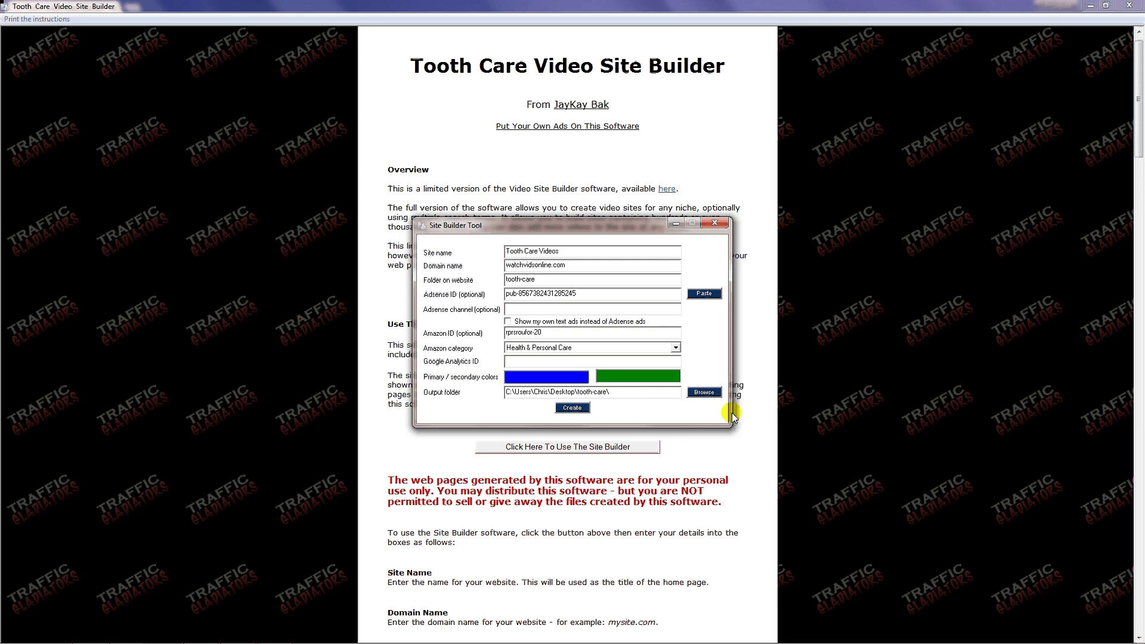
Set the site's output folder to a new 'tooth-care' folder on the Desktop
left_click(705, 393)
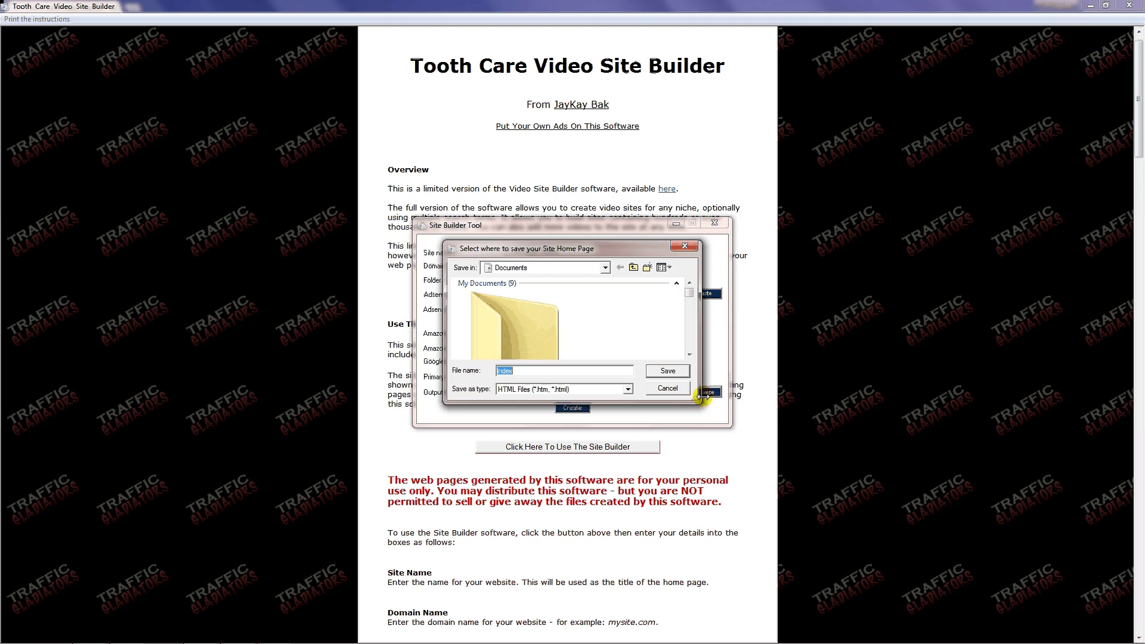
left_click(607, 268)
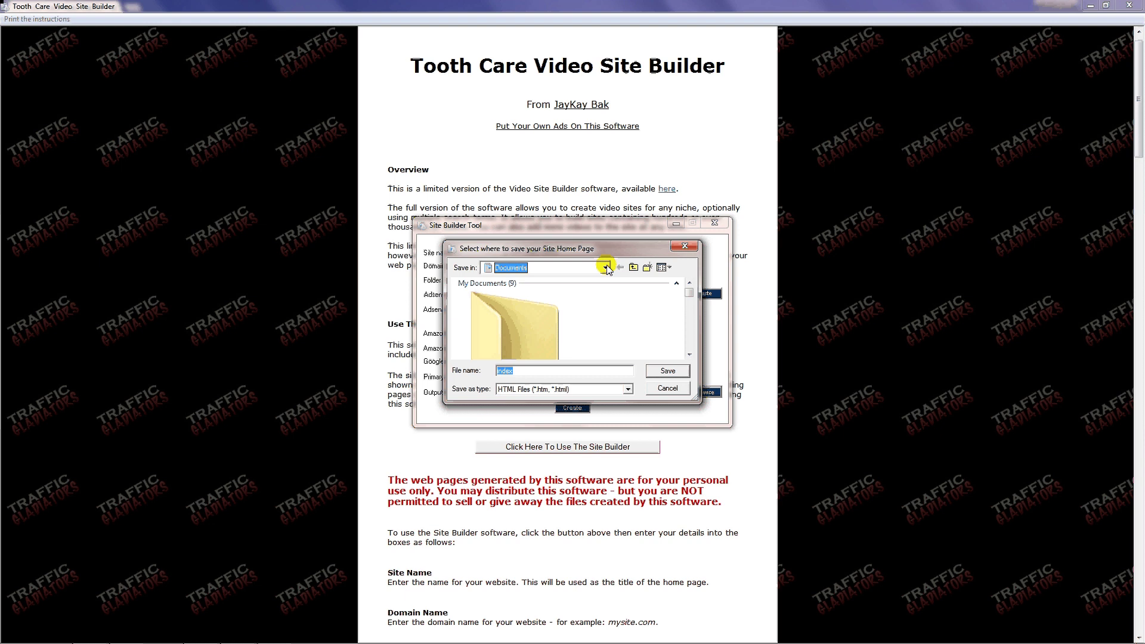
left_click(524, 282)
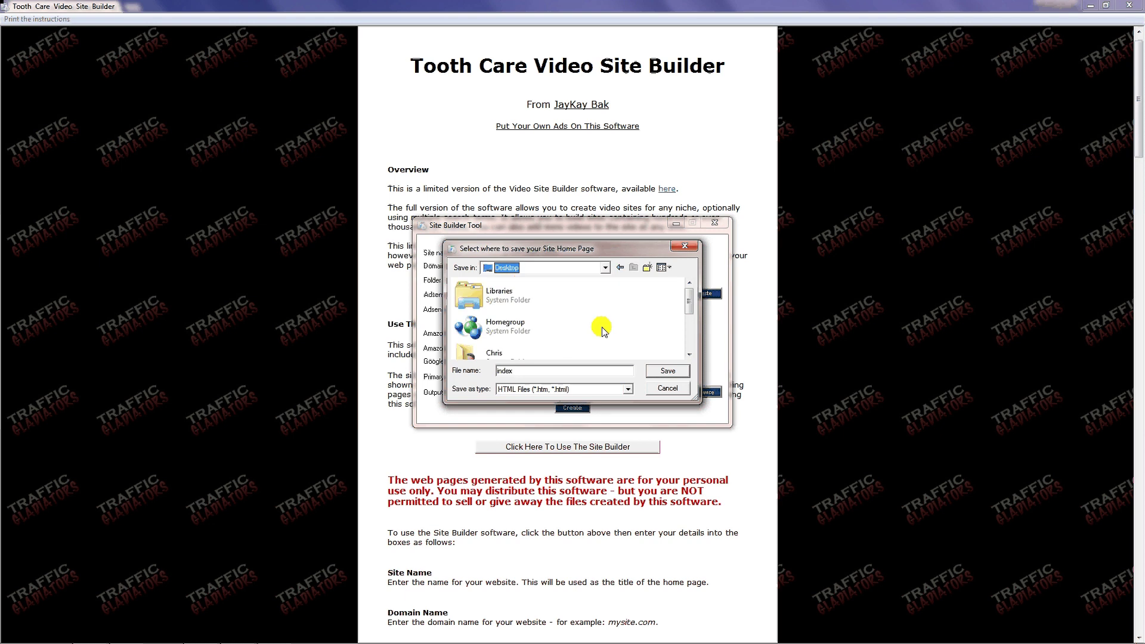
left_click(647, 268)
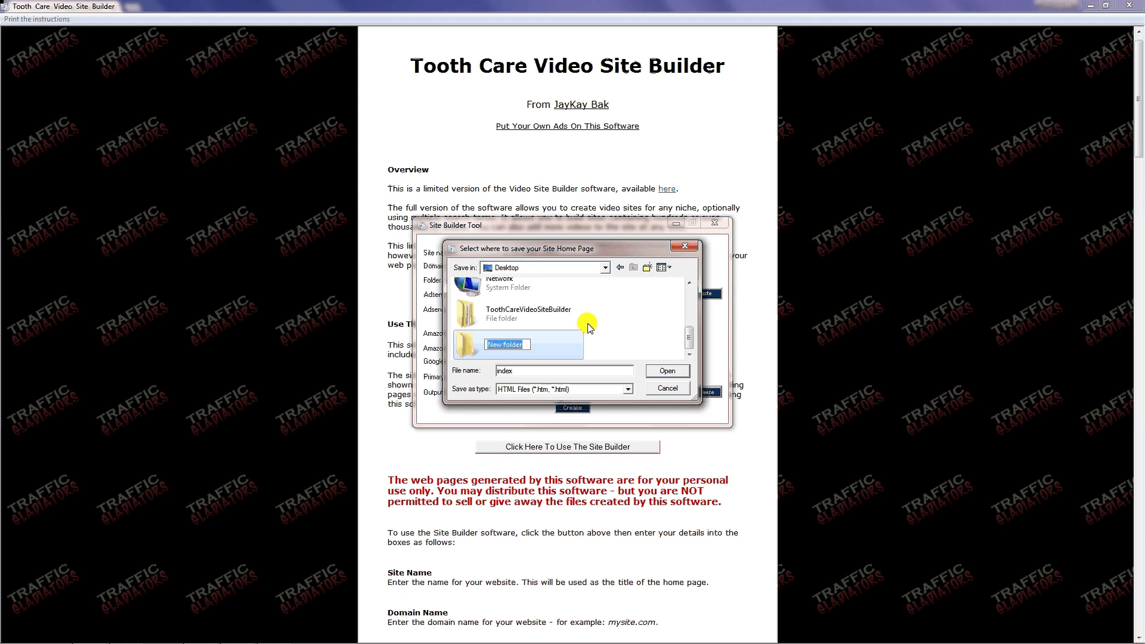
type("tooth-care")
key("Return")
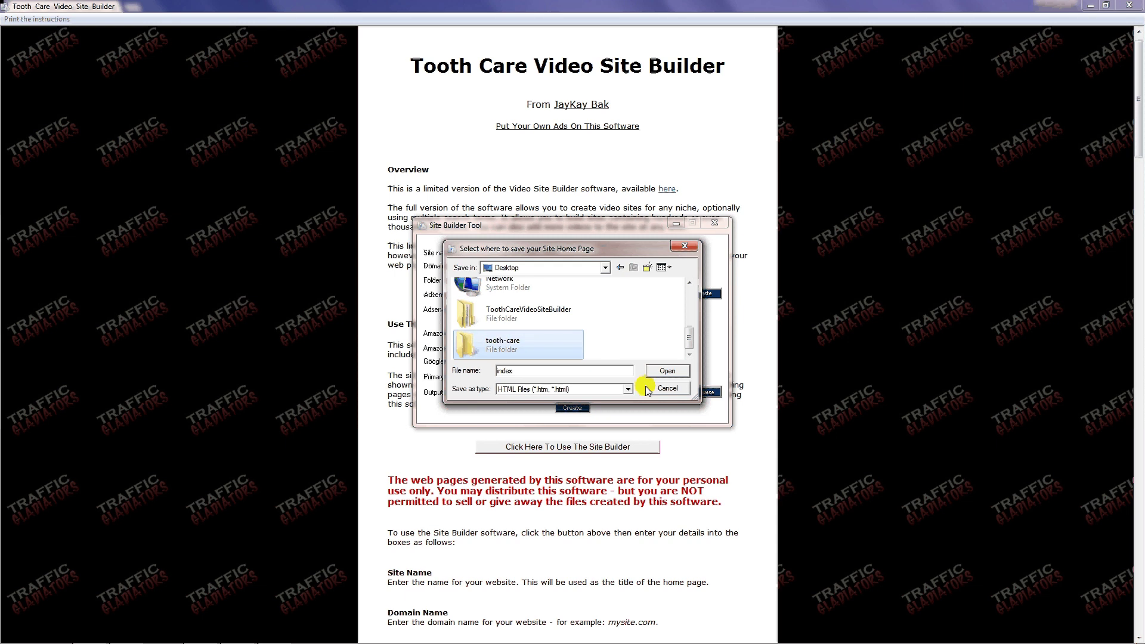
double_click(524, 352)
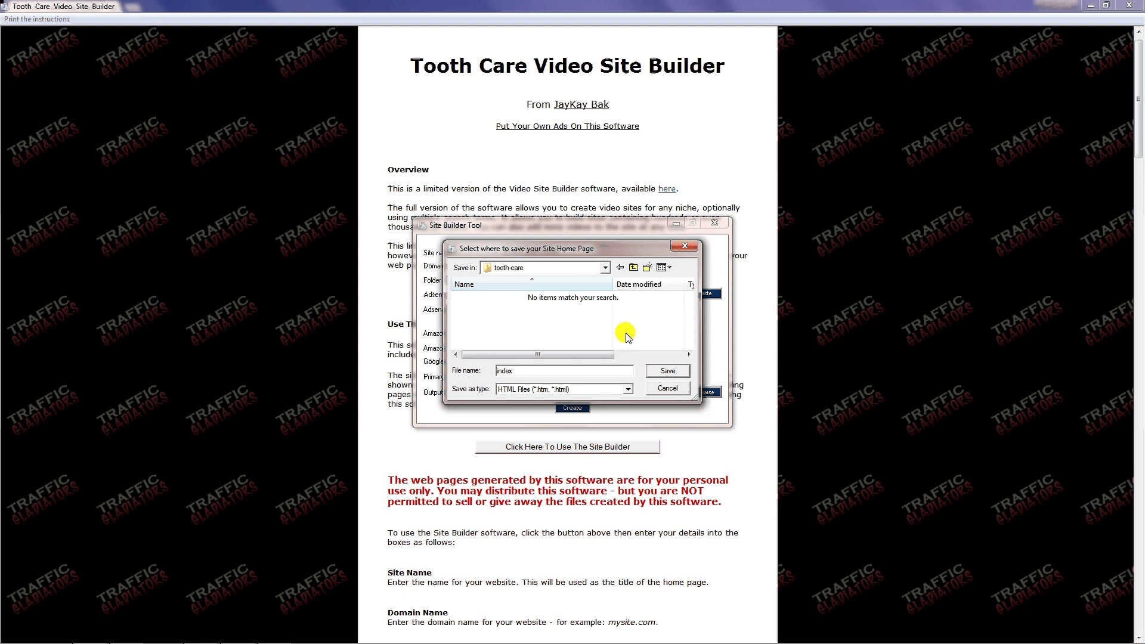
left_click(662, 371)
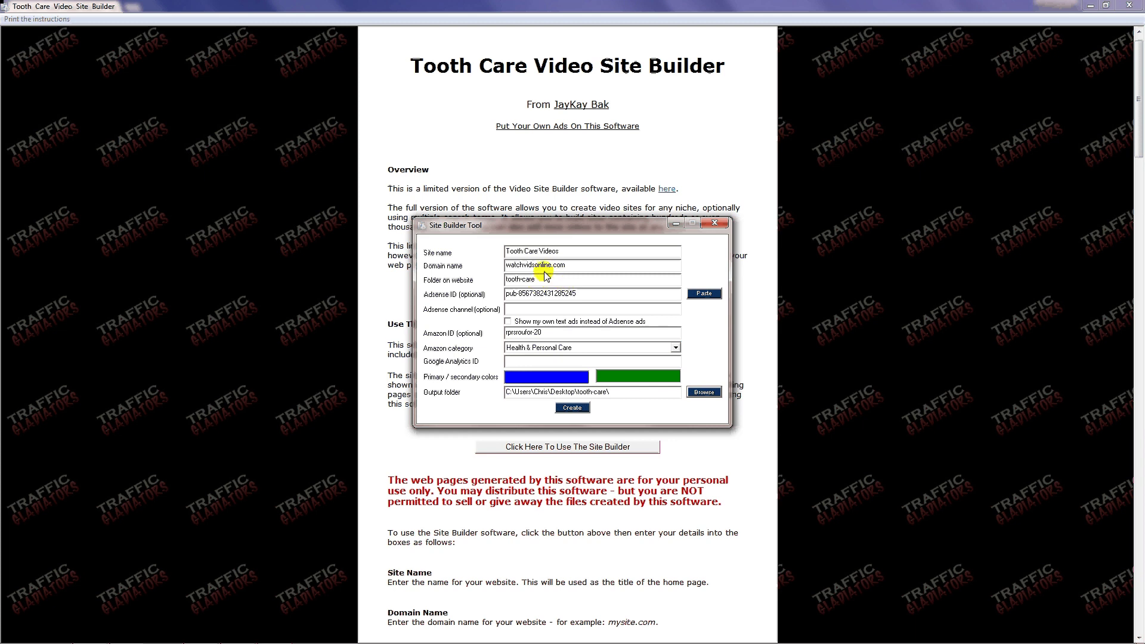
Generate the 120 video pages and acknowledge the success message
left_click(573, 409)
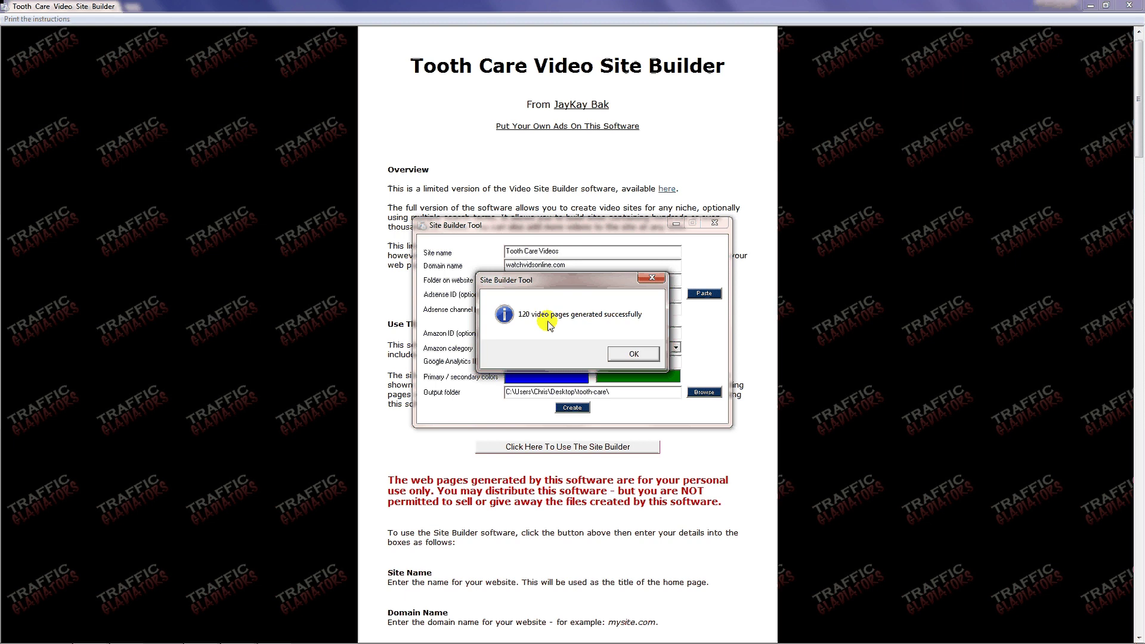
left_click(633, 355)
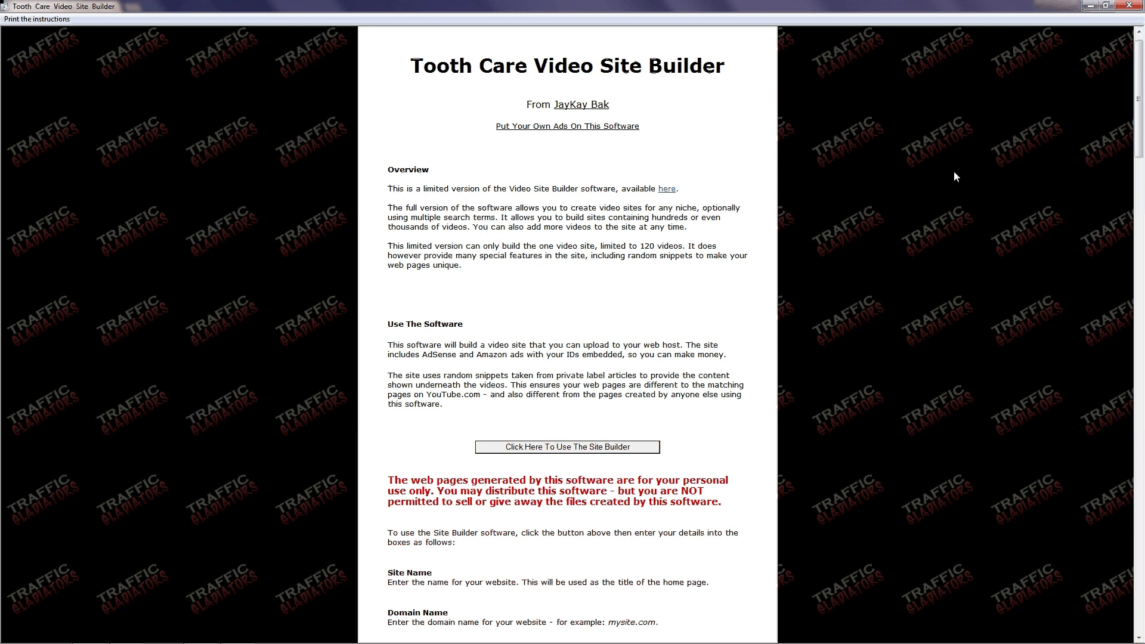
Close the site builder and Software folder, and minimize Chrome to reach the desktop
left_click(1128, 6)
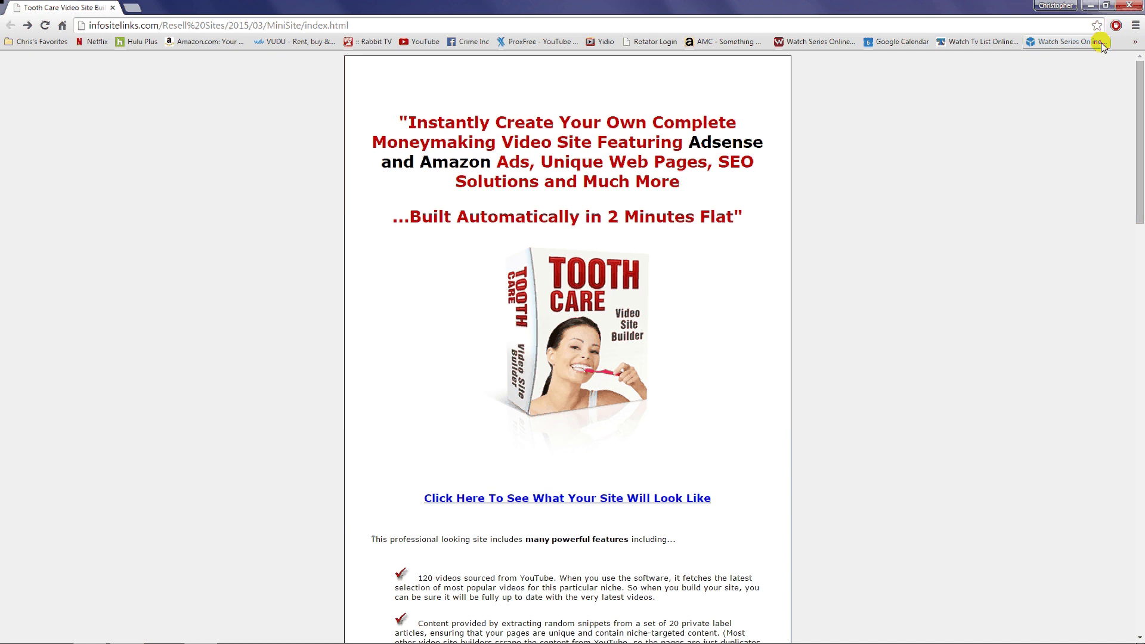
left_click(1090, 6)
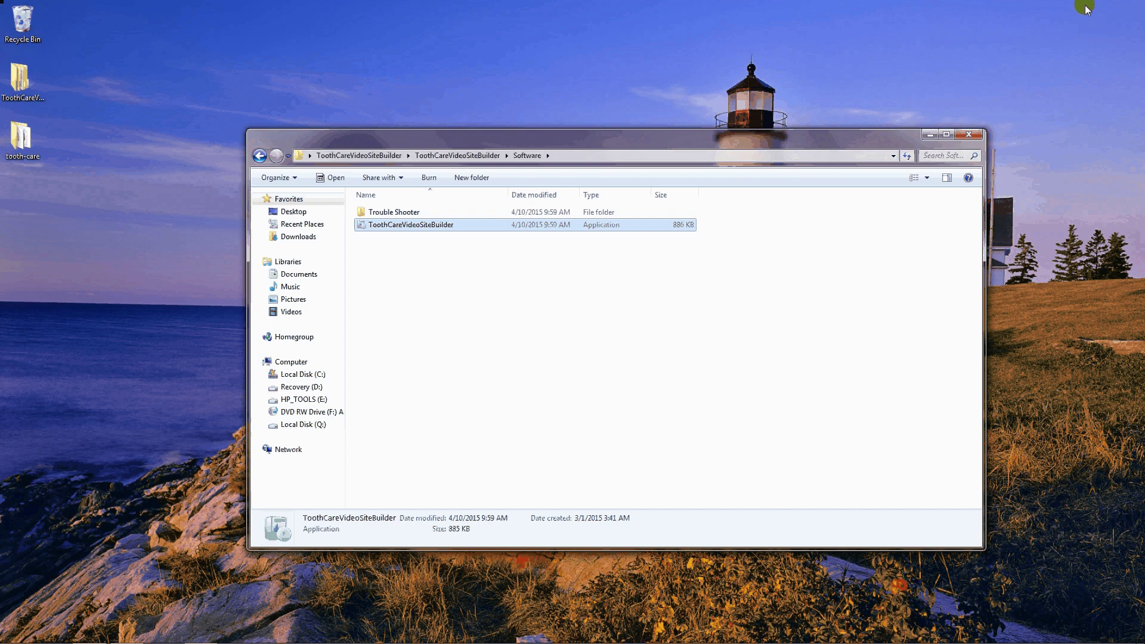
left_click(969, 135)
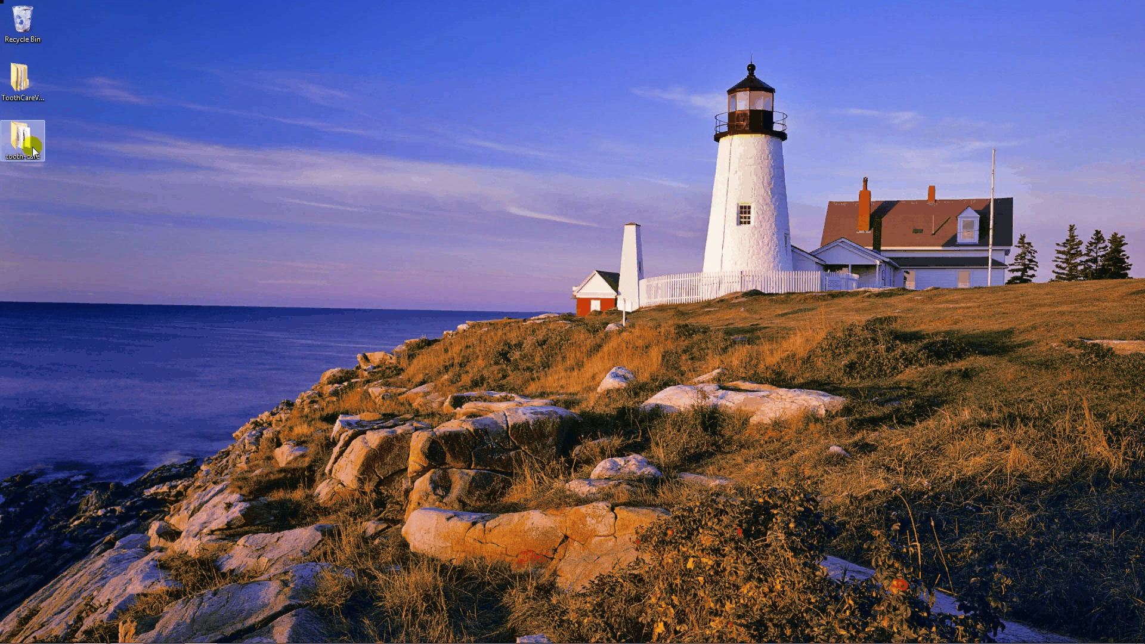
Move the tooth-care folder to mid-desktop and check its 134 generated files
left_click_drag(33, 146, 426, 259)
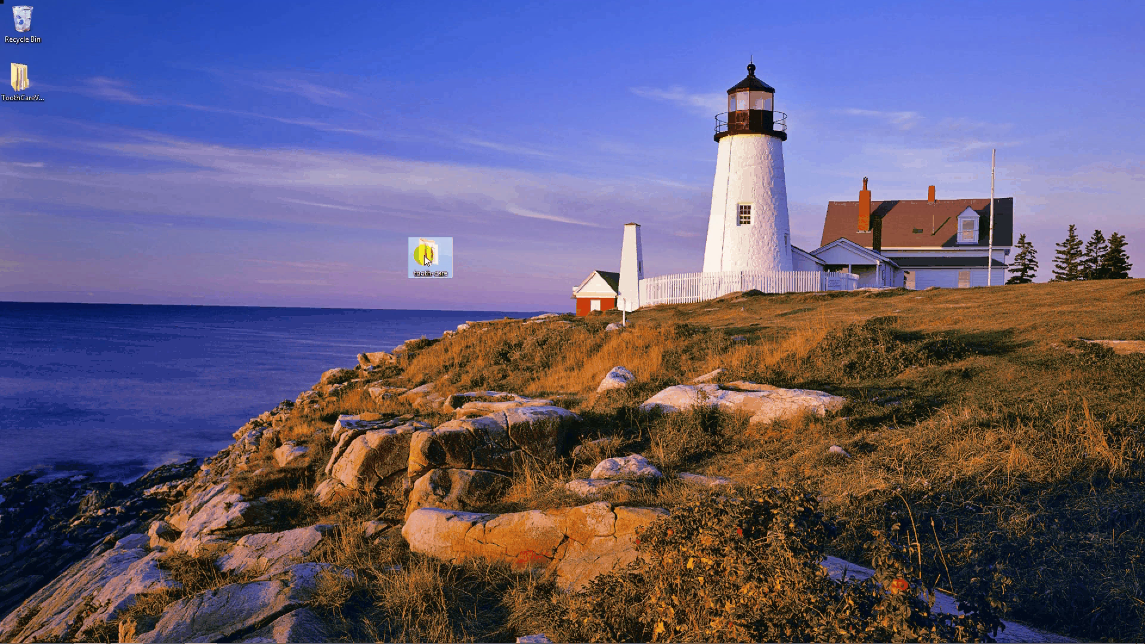
double_click(426, 259)
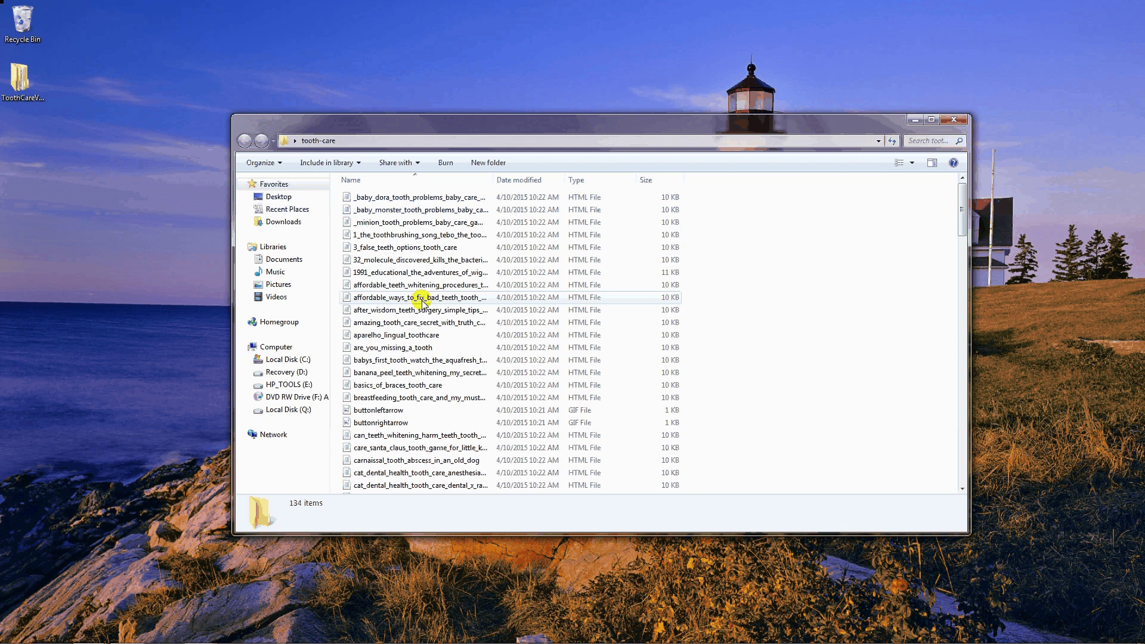
key("alt+F4")
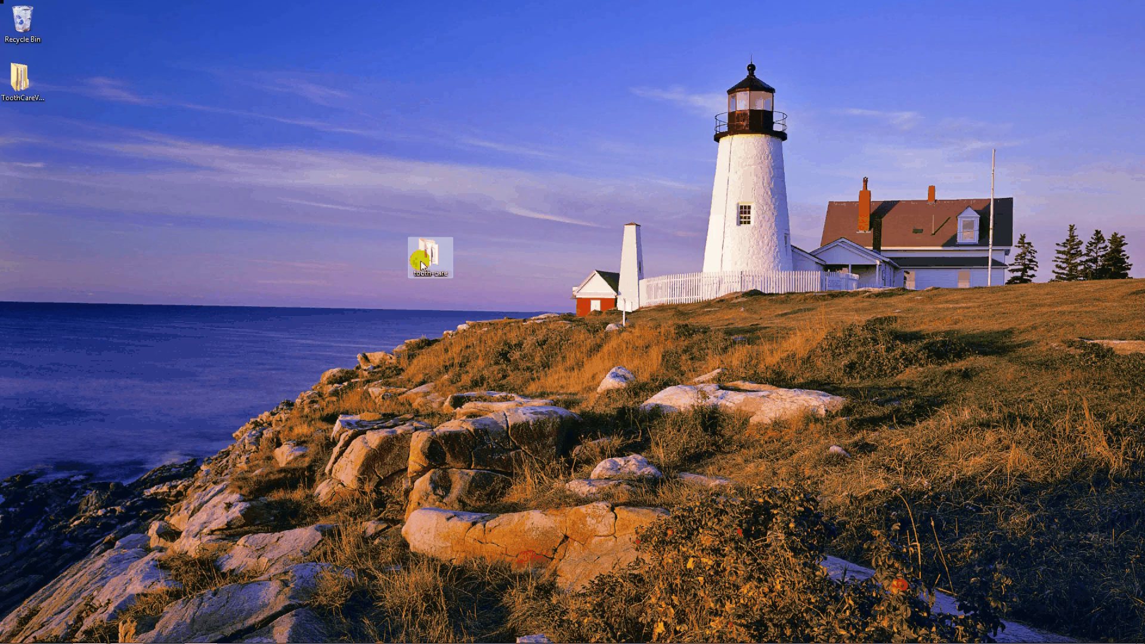
In FileZilla, upload the local Desktop tooth-care folder into the remote watchvidsonline.com folder
key("alt+Tab")
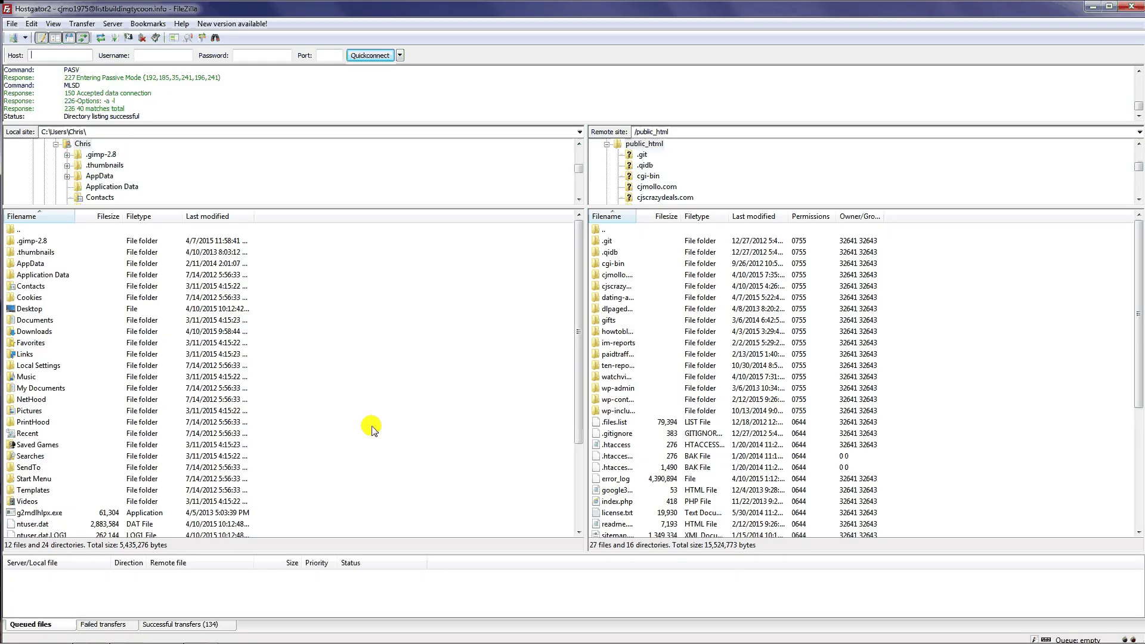
left_click(35, 308)
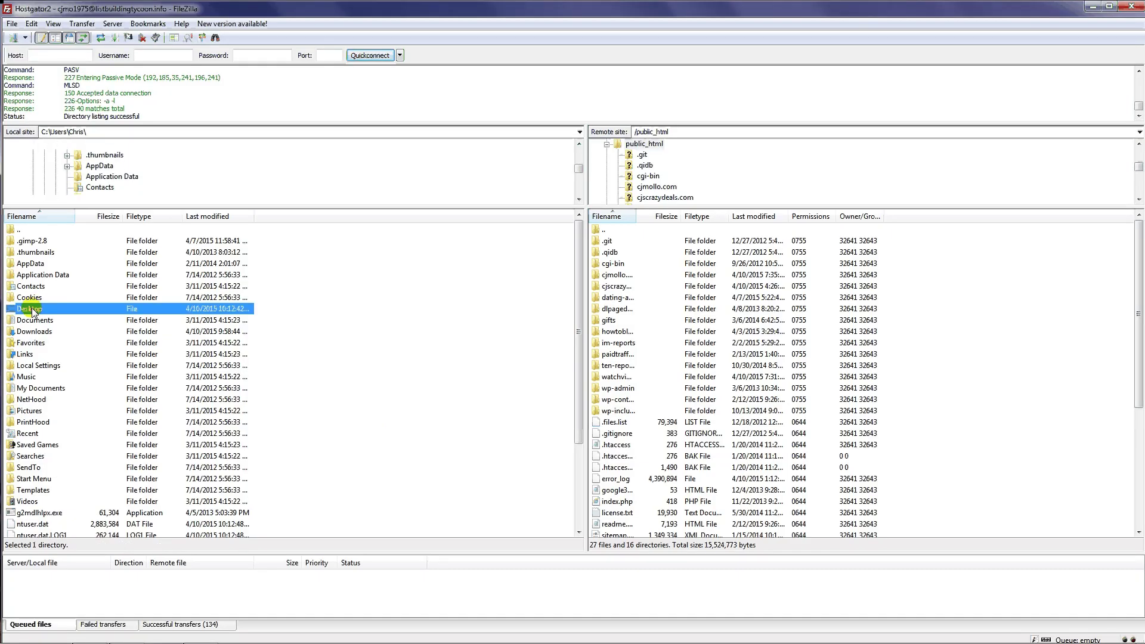
double_click(33, 310)
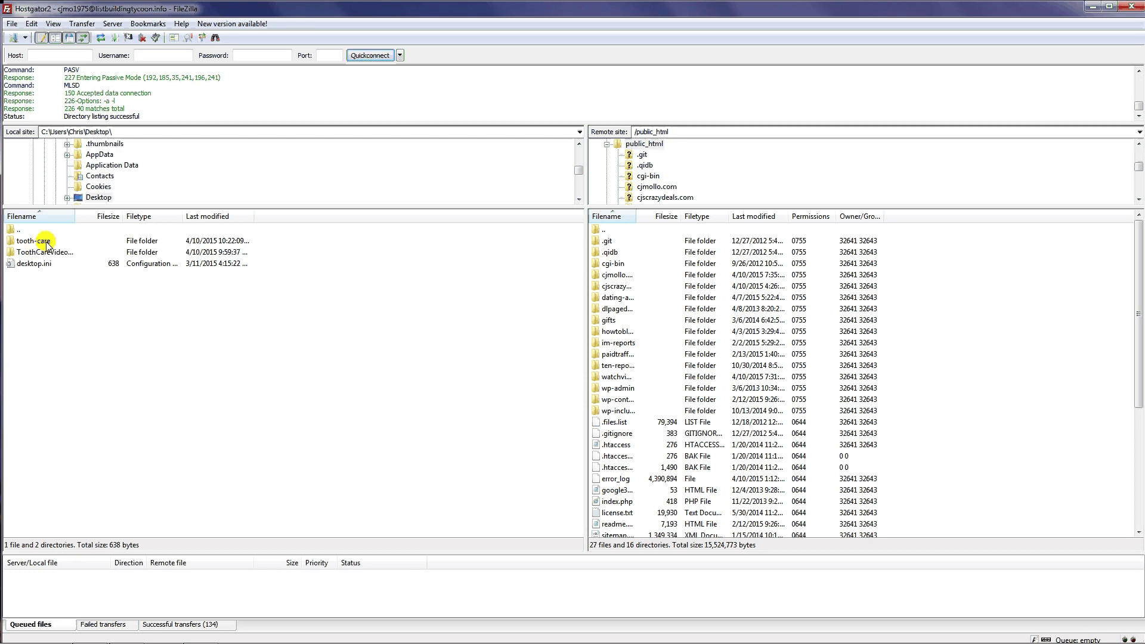
left_click(236, 243)
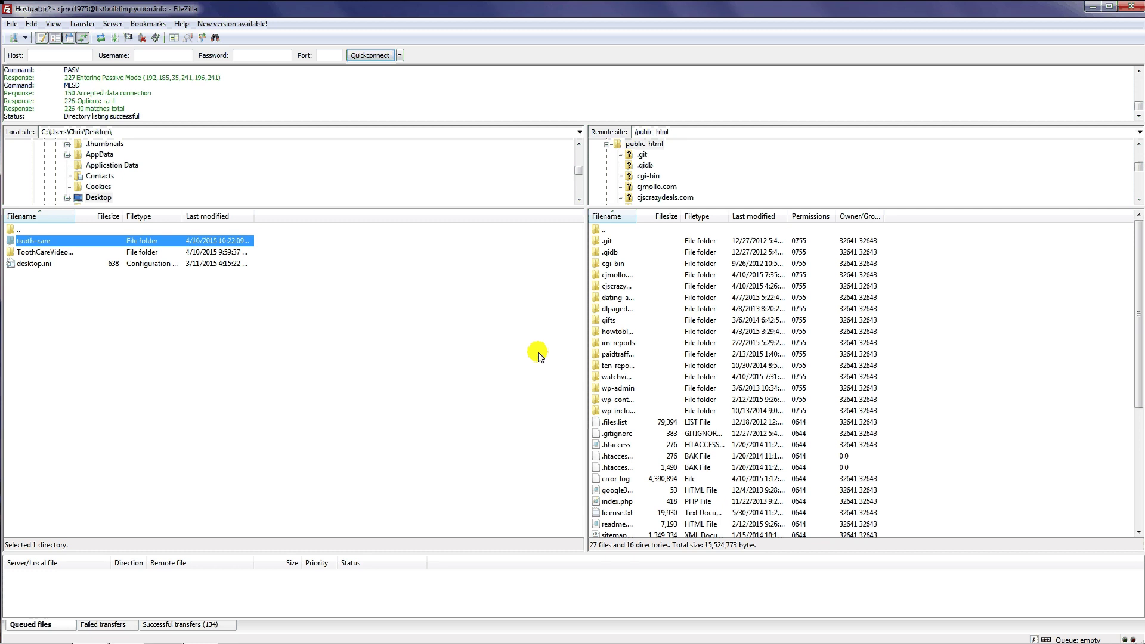
left_click(610, 378)
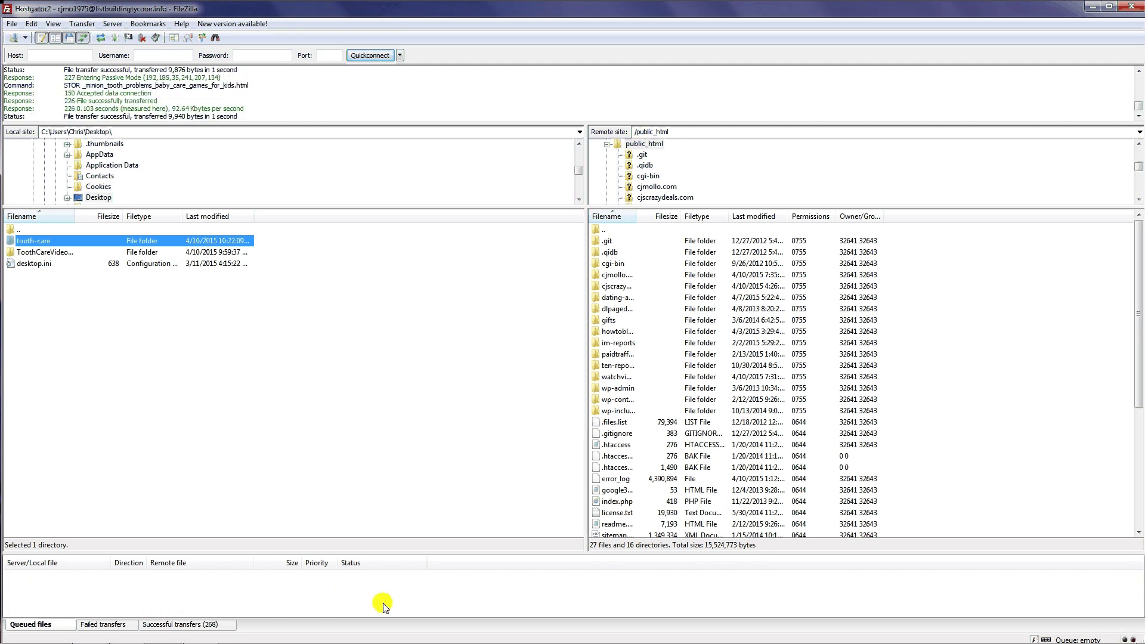
Open the uploaded tooth-care folder on the server and select the site address in its path
left_click(624, 377)
double_click(624, 377)
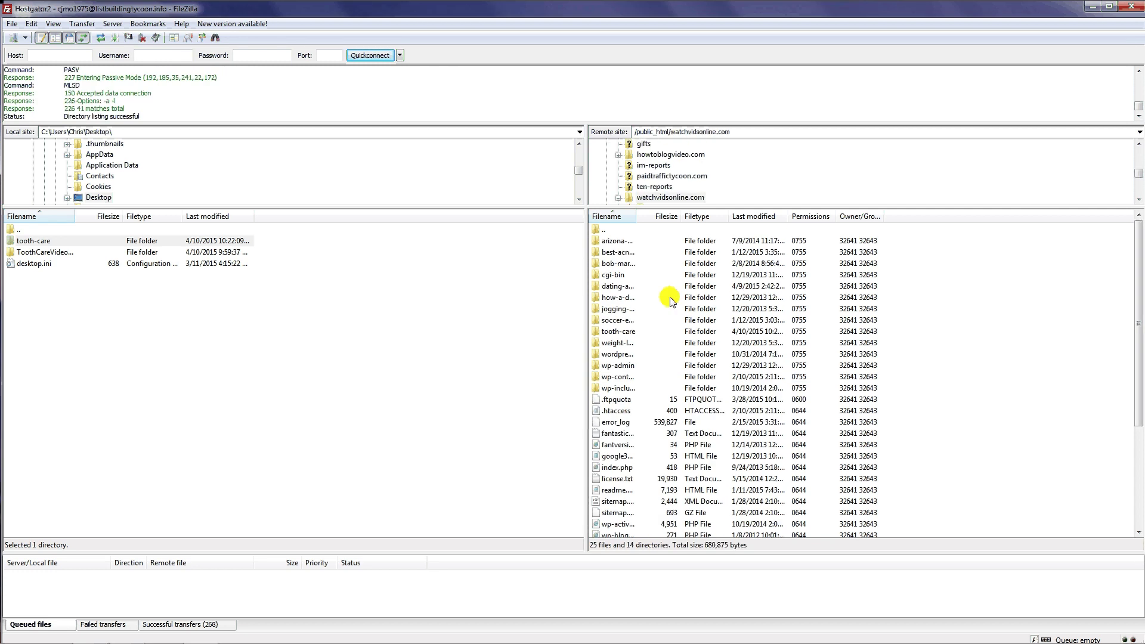
double_click(619, 333)
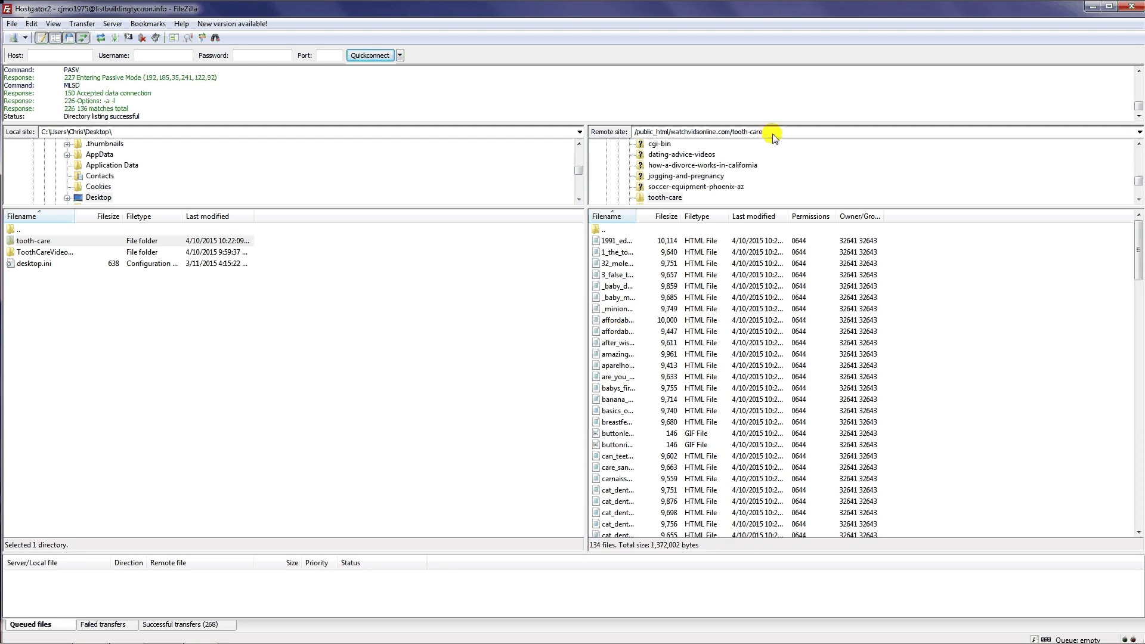
left_click_drag(774, 138, 281, 27)
key("ctrl+c")
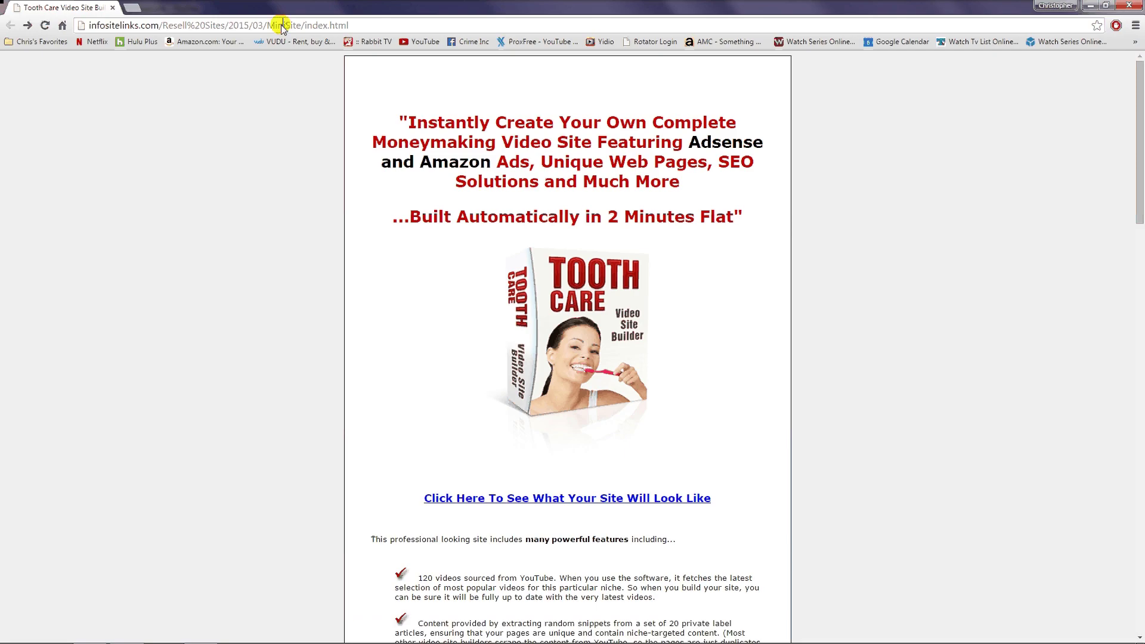
Load the copied watchvidsonline.com/tooth-care address and advance to page 2 of 5 of videos
right_click(281, 27)
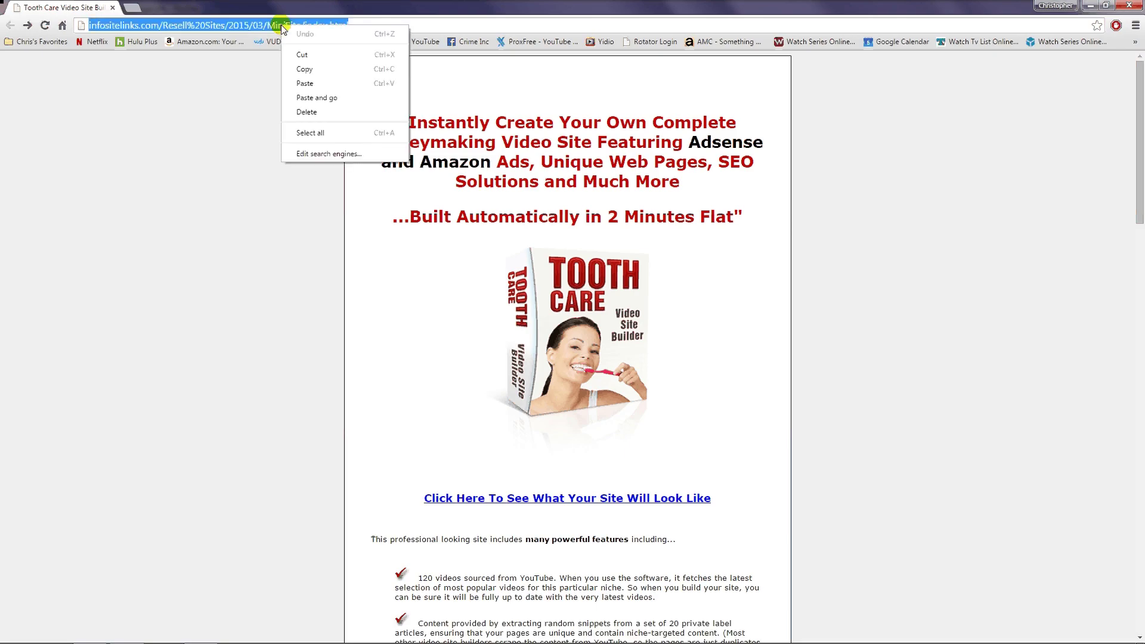
left_click(317, 99)
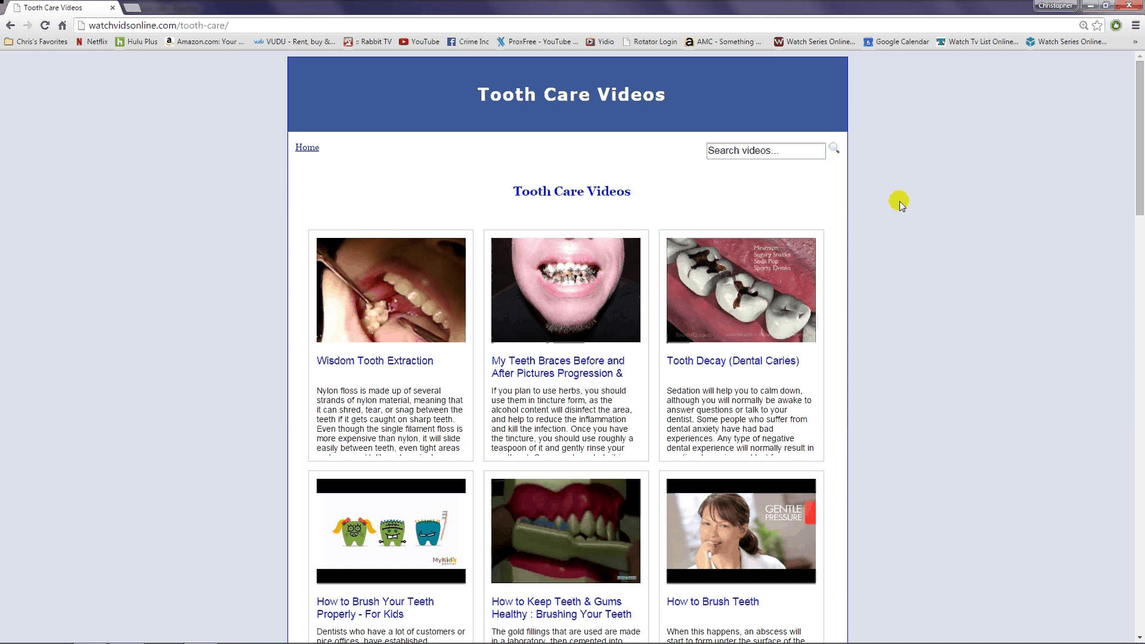
left_click_drag(1133, 149, 1136, 570)
left_click(770, 578)
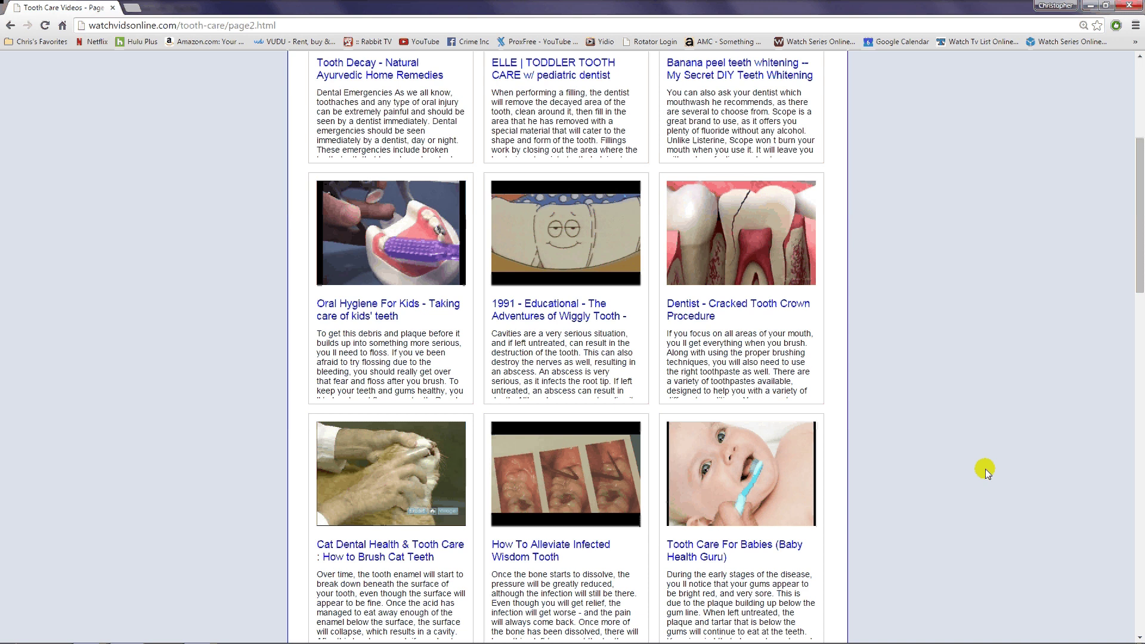
scroll(985, 471, "up", 5)
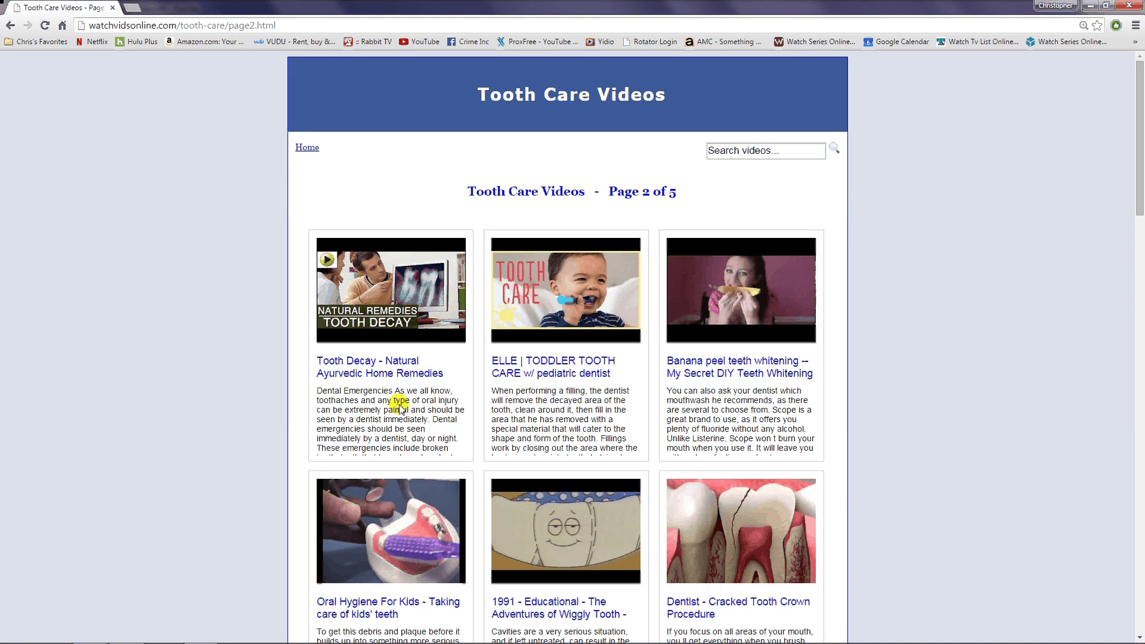
scroll(400, 408, "down", 3)
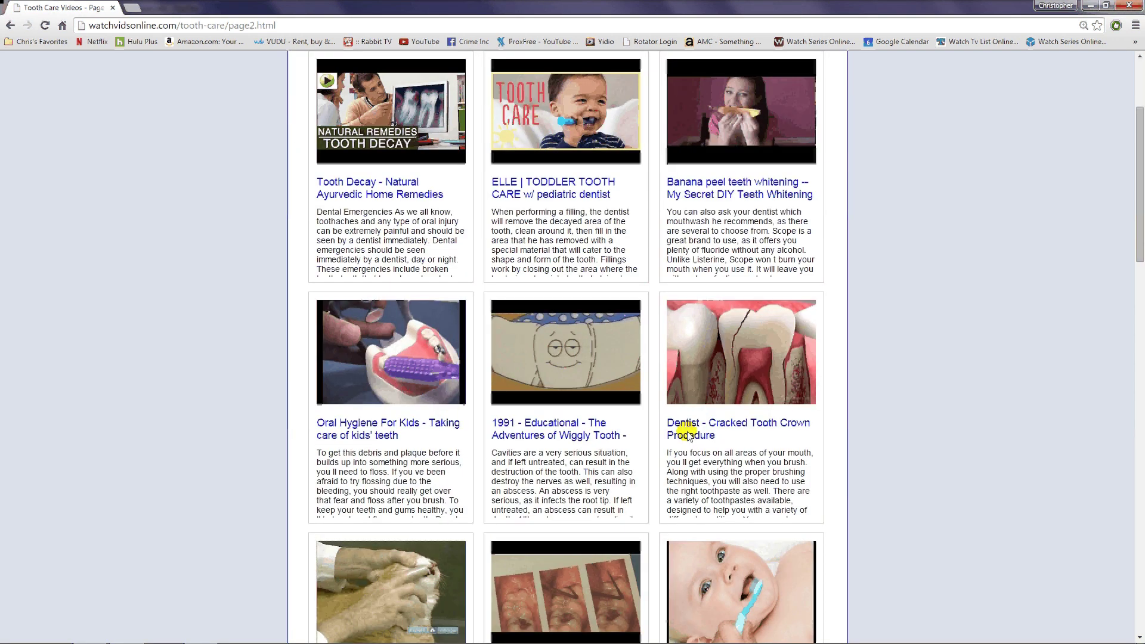
left_click(689, 434)
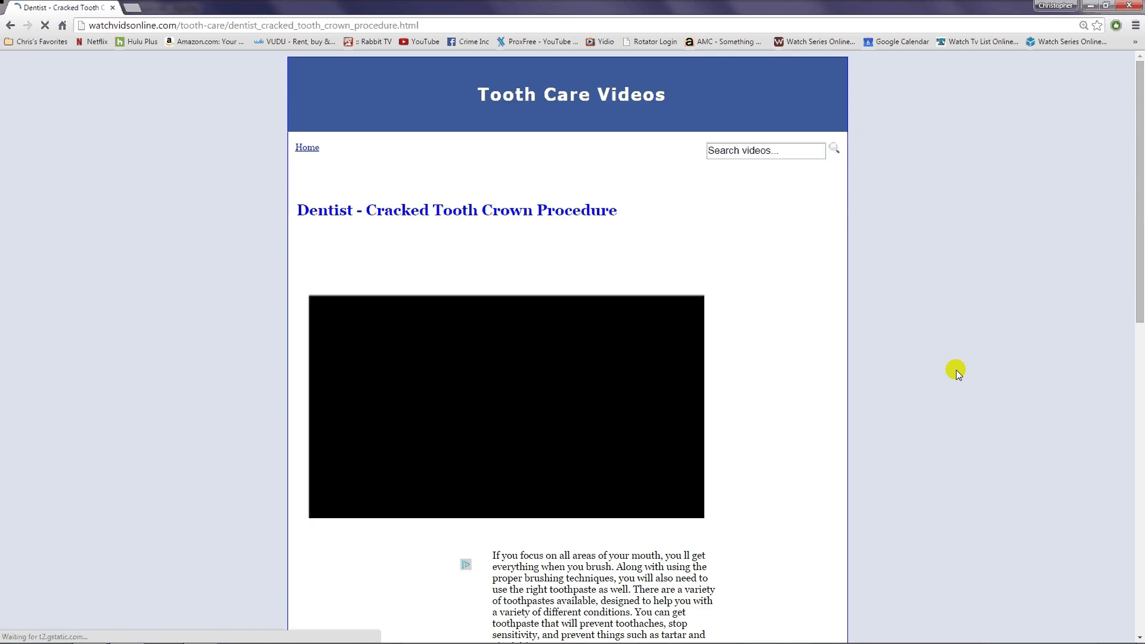
scroll(1045, 352, "down", 1)
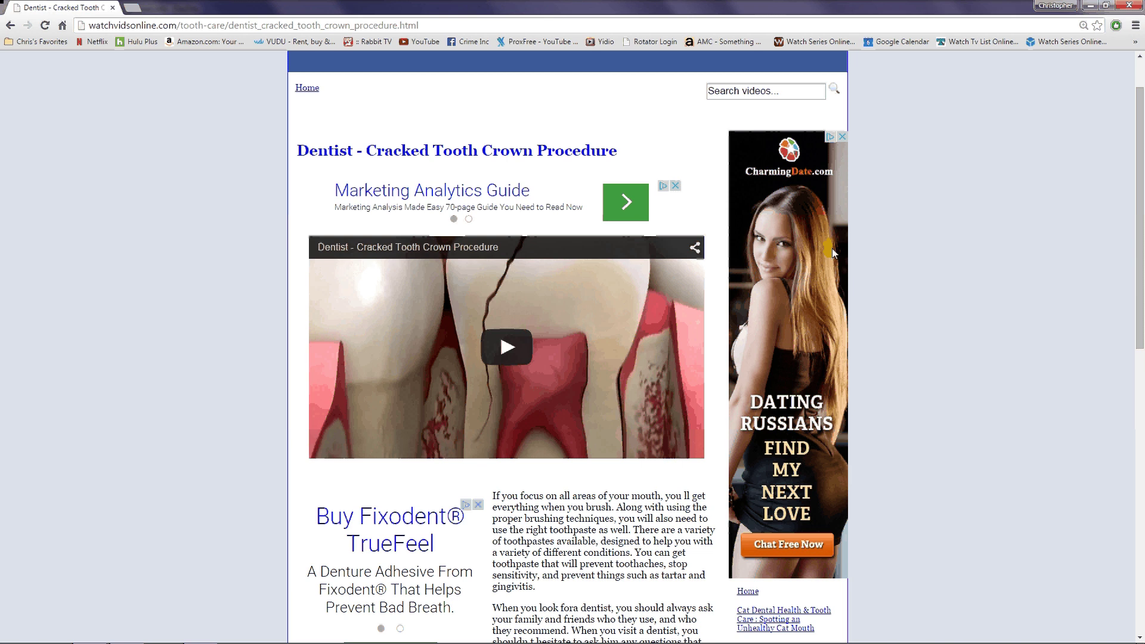
scroll(355, 340, "down", 4)
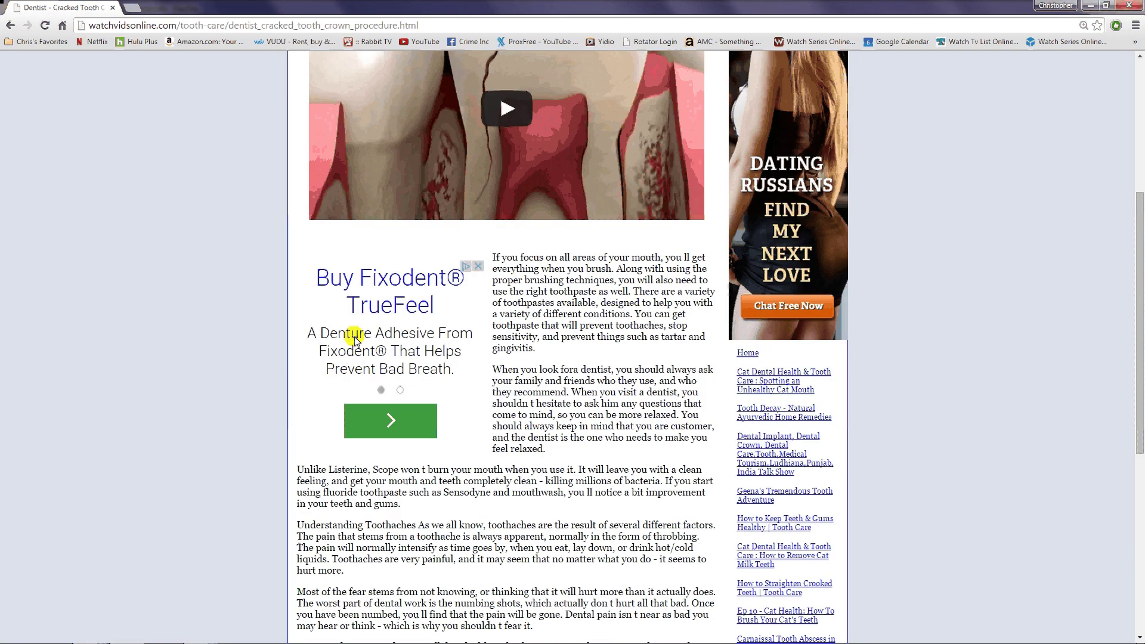
scroll(355, 340, "down", 7)
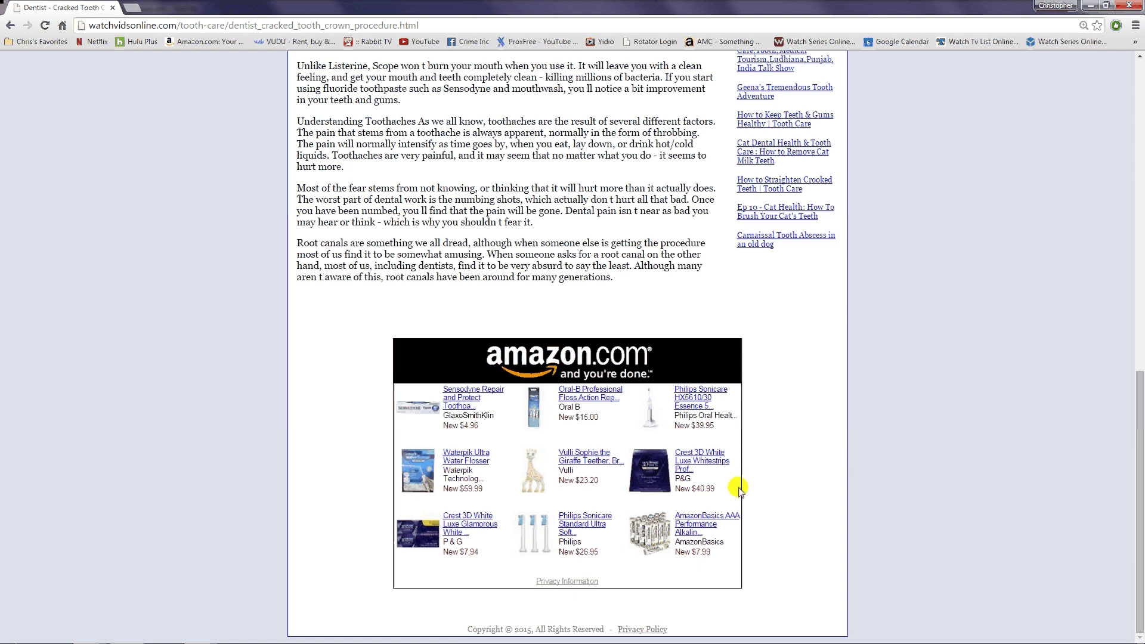
left_click(641, 630)
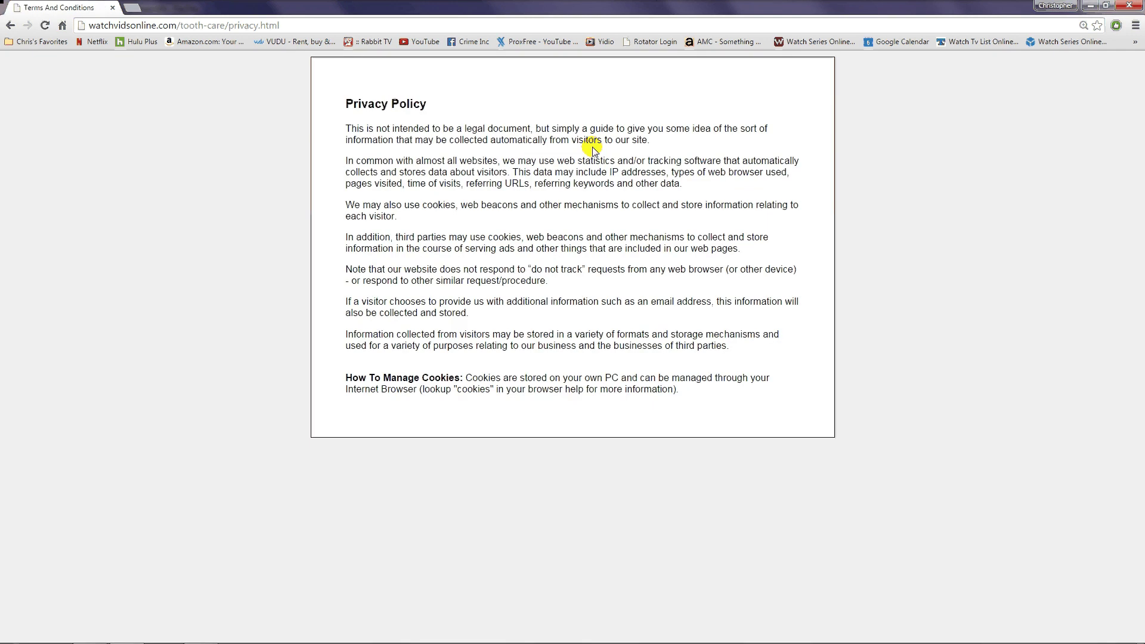
left_click(10, 26)
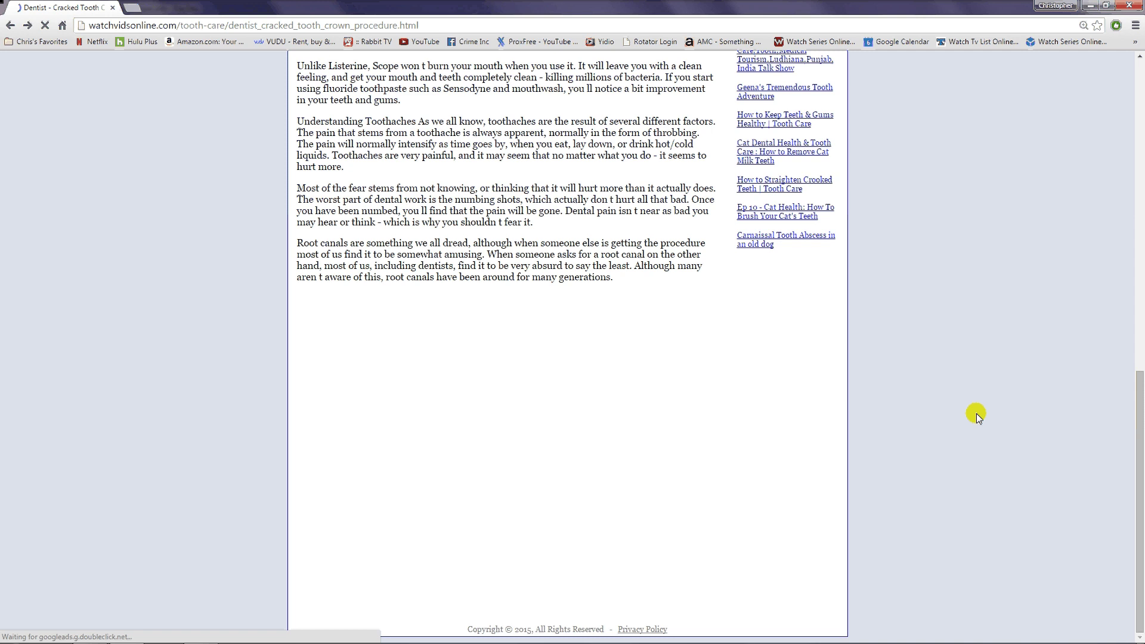
scroll(976, 413, "up", 9)
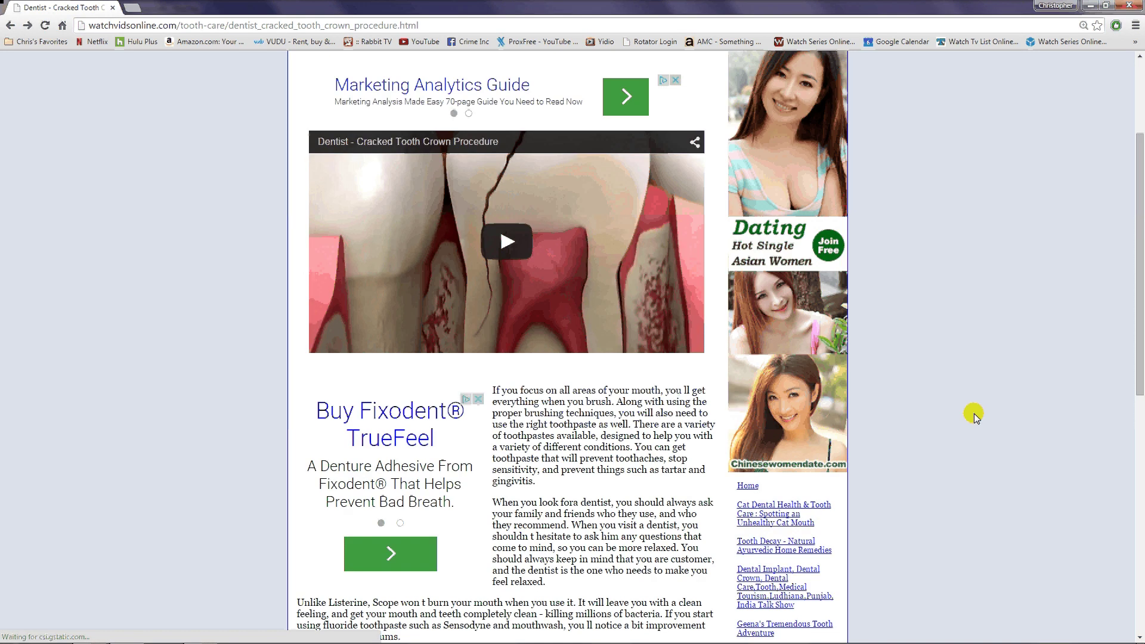
scroll(762, 430, "up", 3)
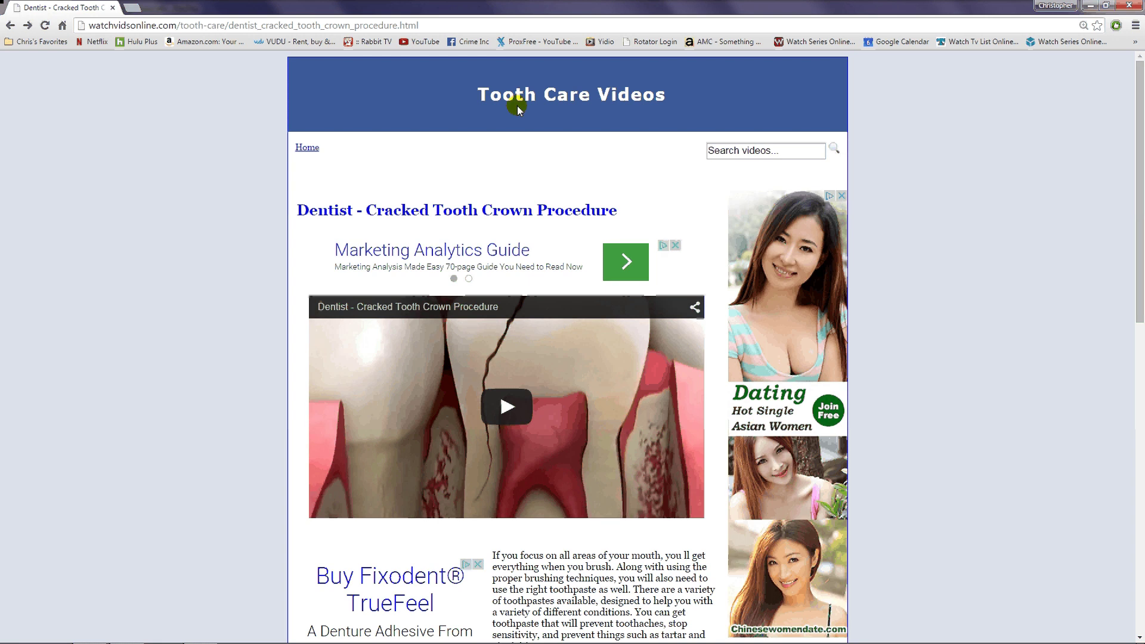
scroll(800, 348, "down", 7)
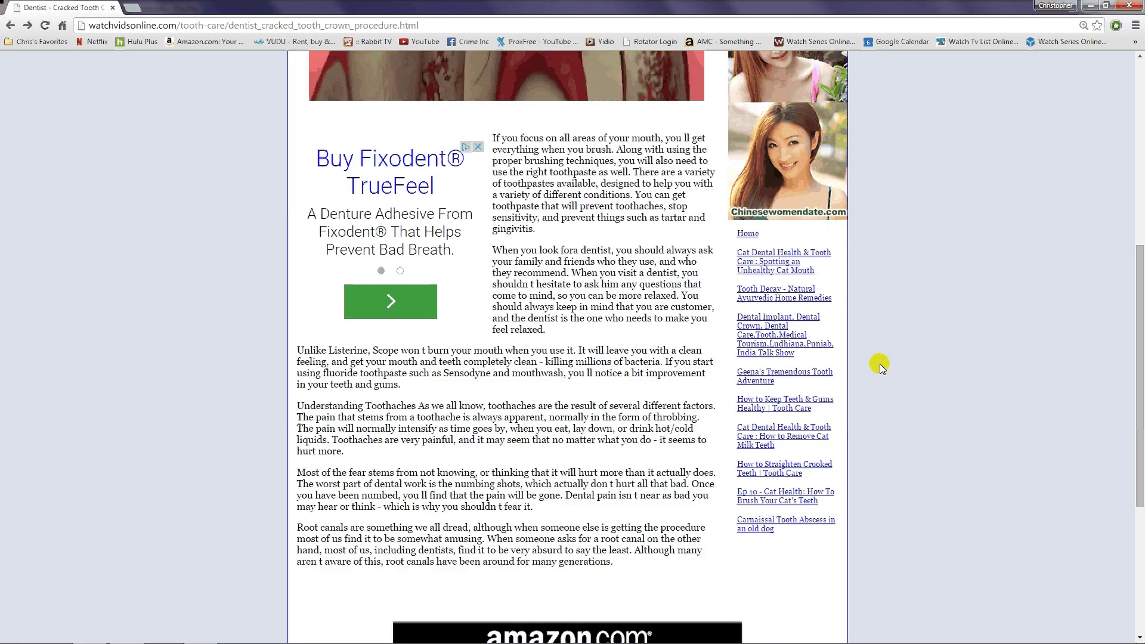
scroll(879, 364, "up", 4)
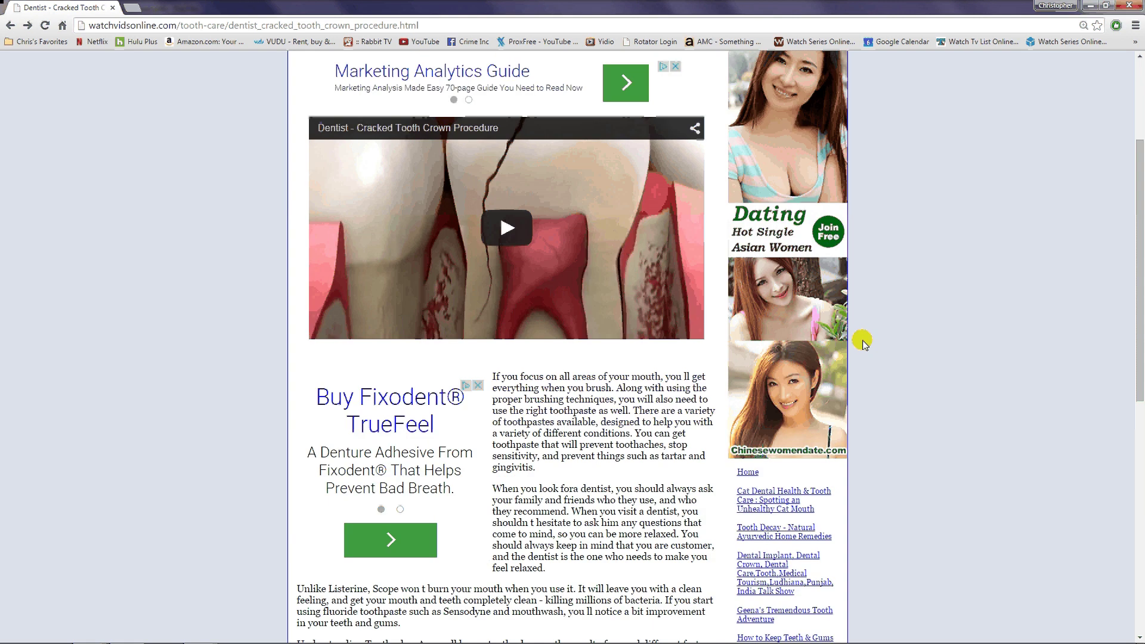
scroll(864, 344, "down", 2)
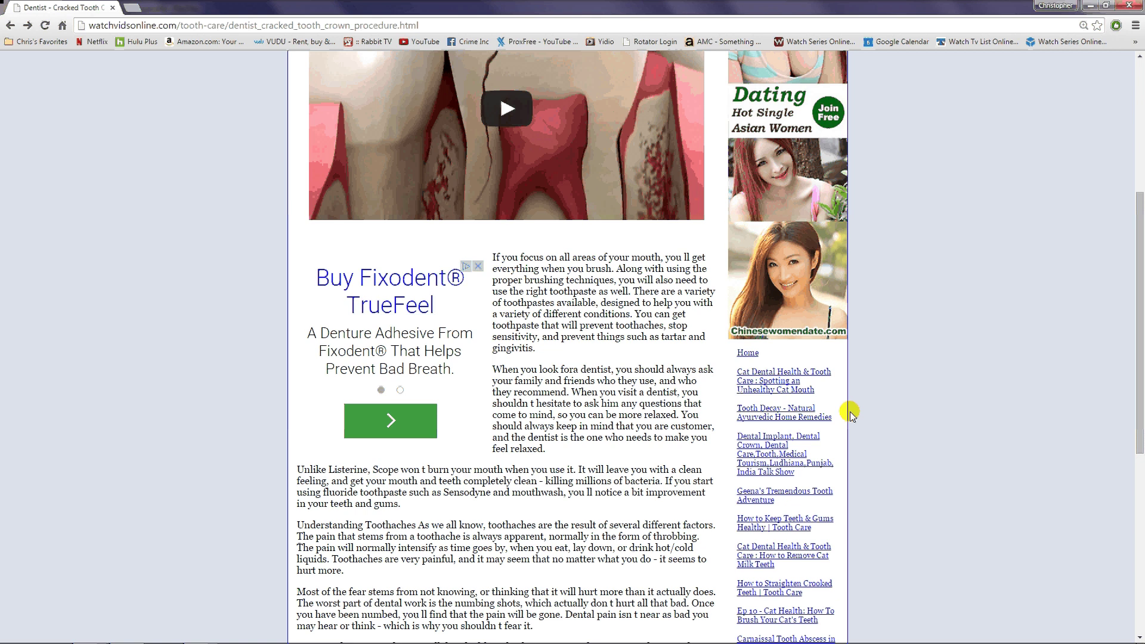
scroll(770, 484, "down", 2)
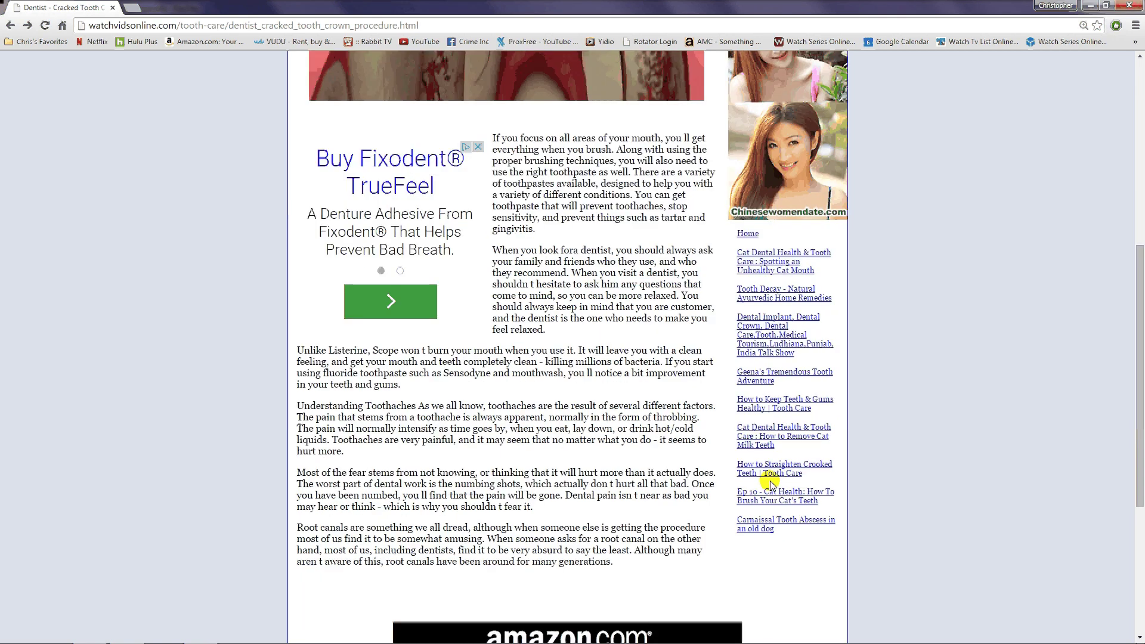
Open the 'How to Straighten Crooked Teeth' video page and scroll through it
left_click(769, 473)
scroll(946, 371, "down", 1)
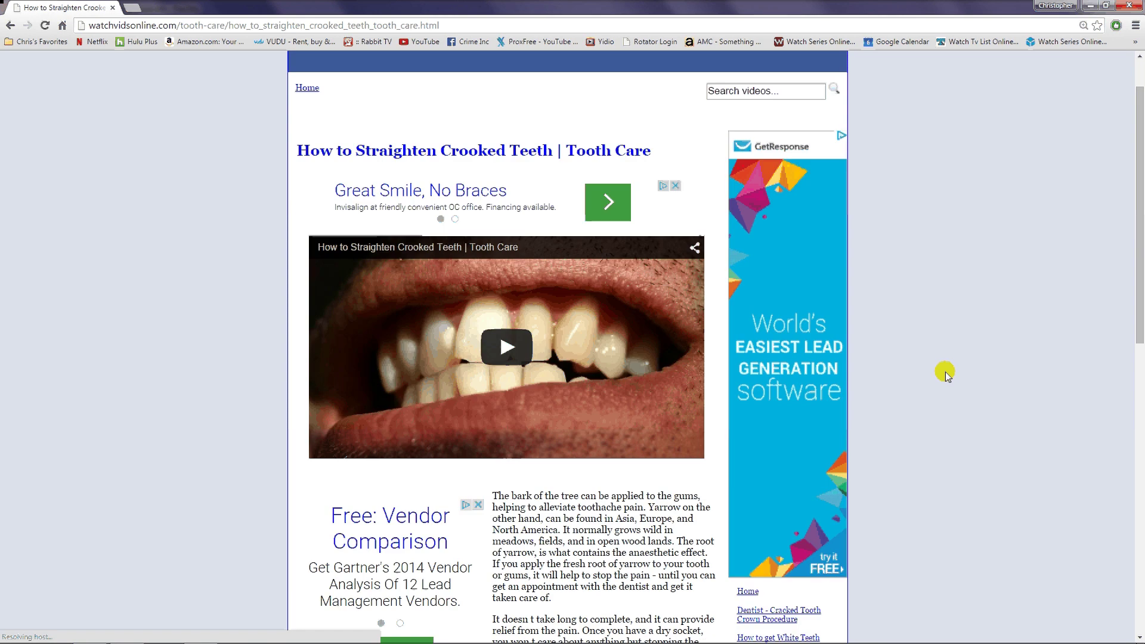
scroll(747, 388, "down", 2)
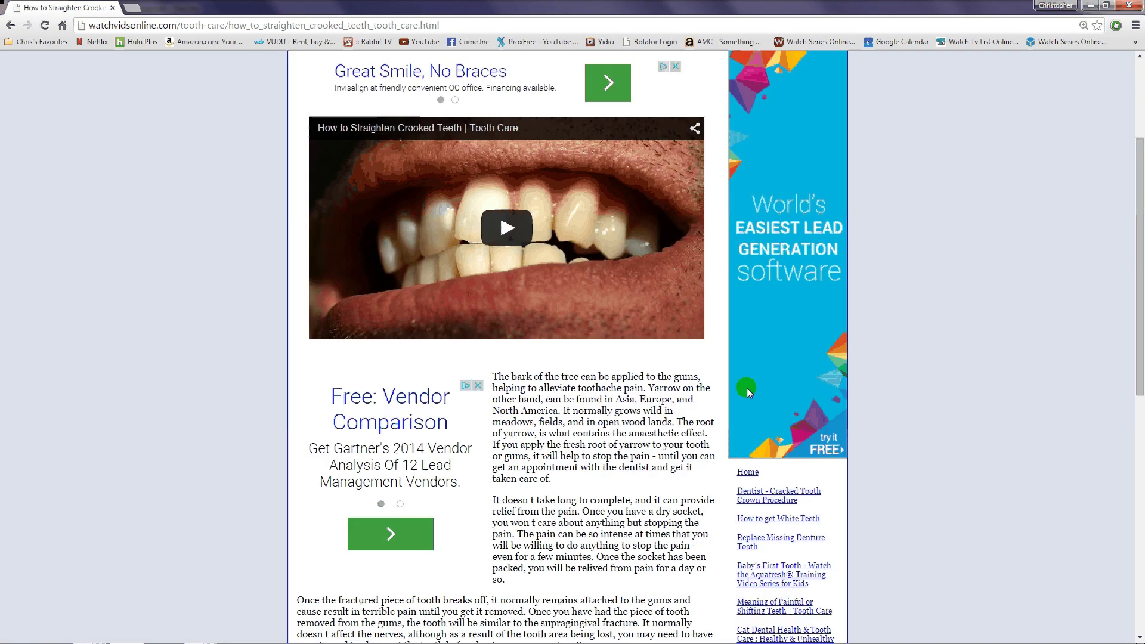
scroll(747, 388, "down", 4)
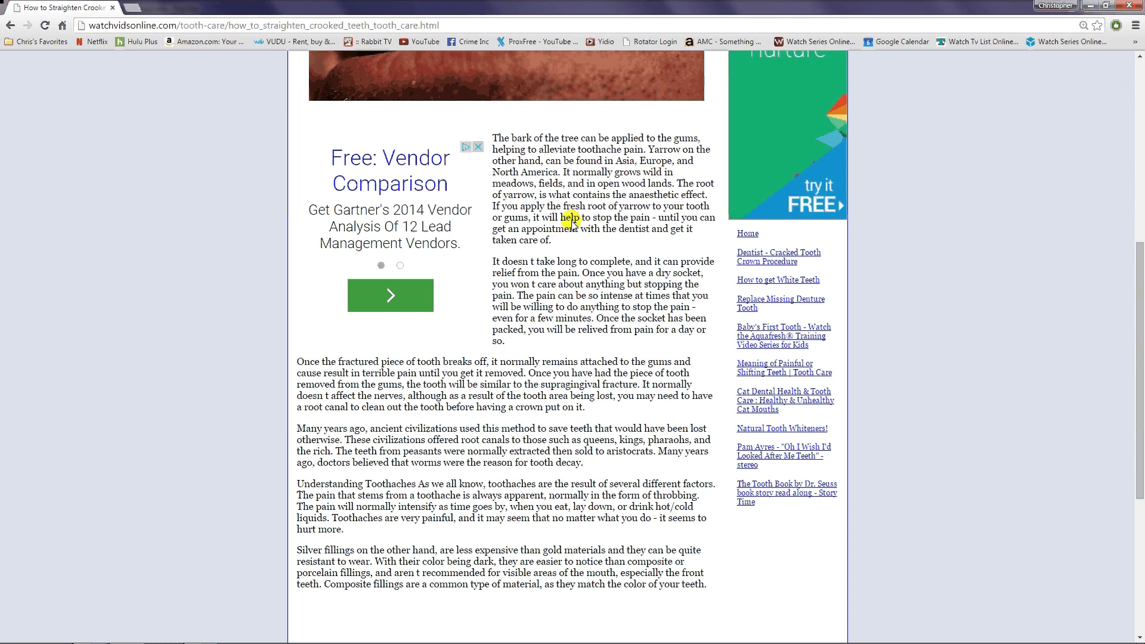
scroll(572, 220, "down", 1)
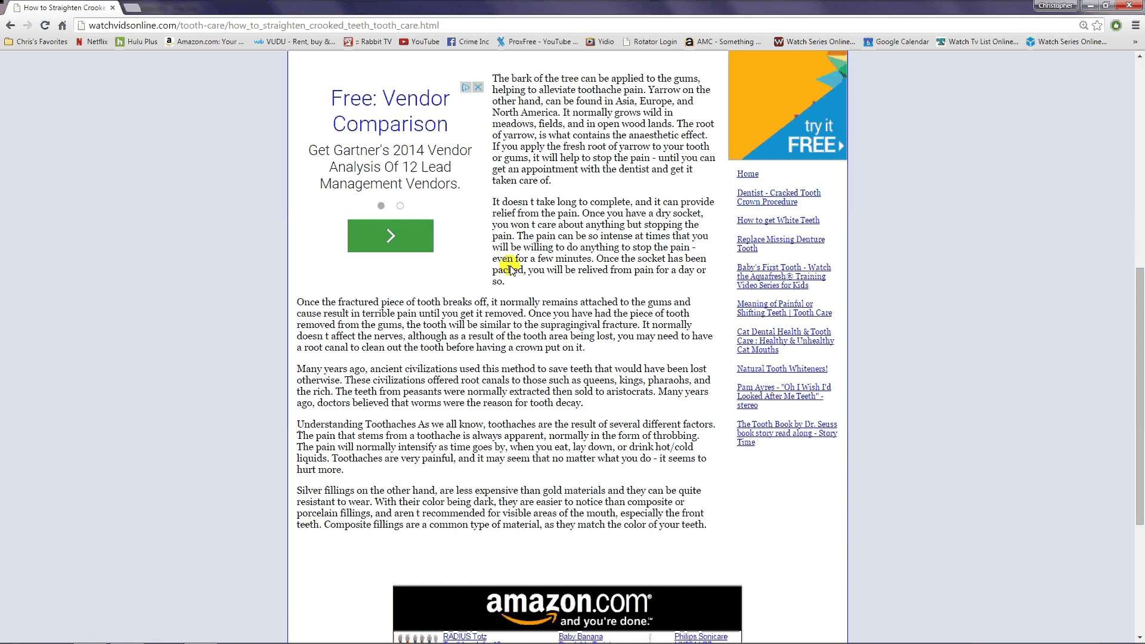
scroll(467, 382, "up", 3)
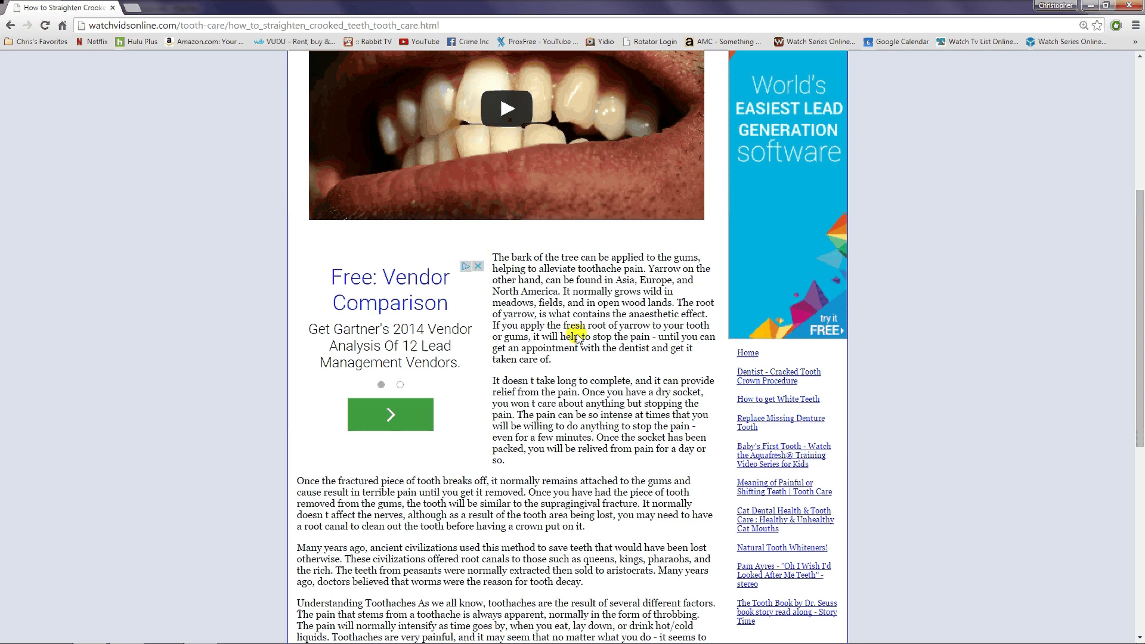
scroll(601, 356, "up", 3)
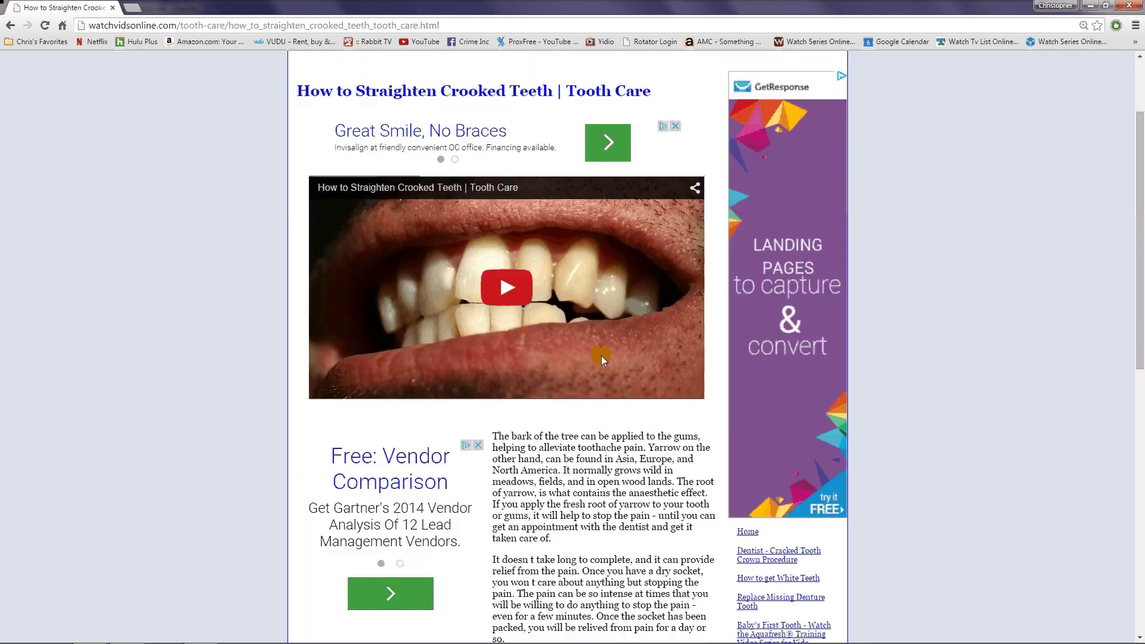
scroll(601, 358, "up", 2)
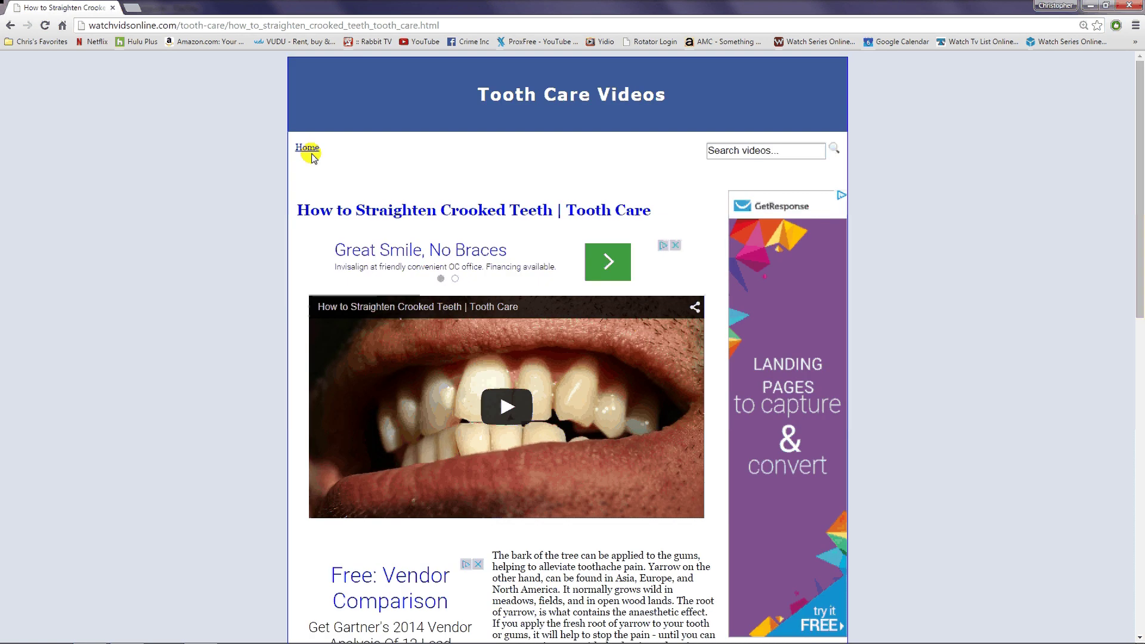
Return to the Tooth Care Videos home page listing the first thumbnails
left_click(307, 148)
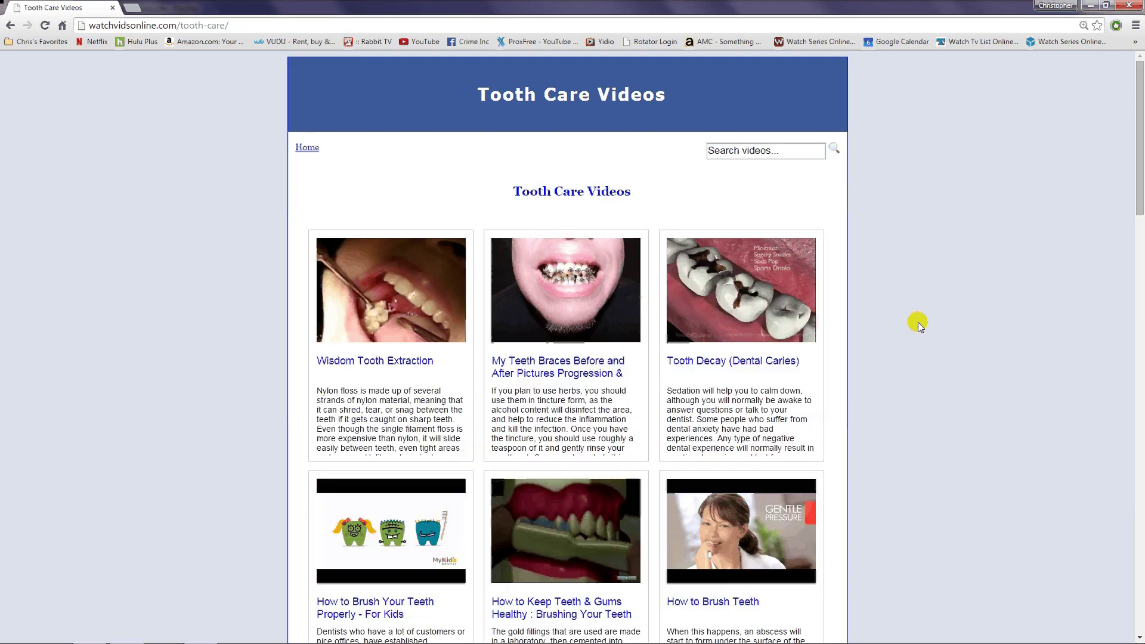
left_click(1140, 532)
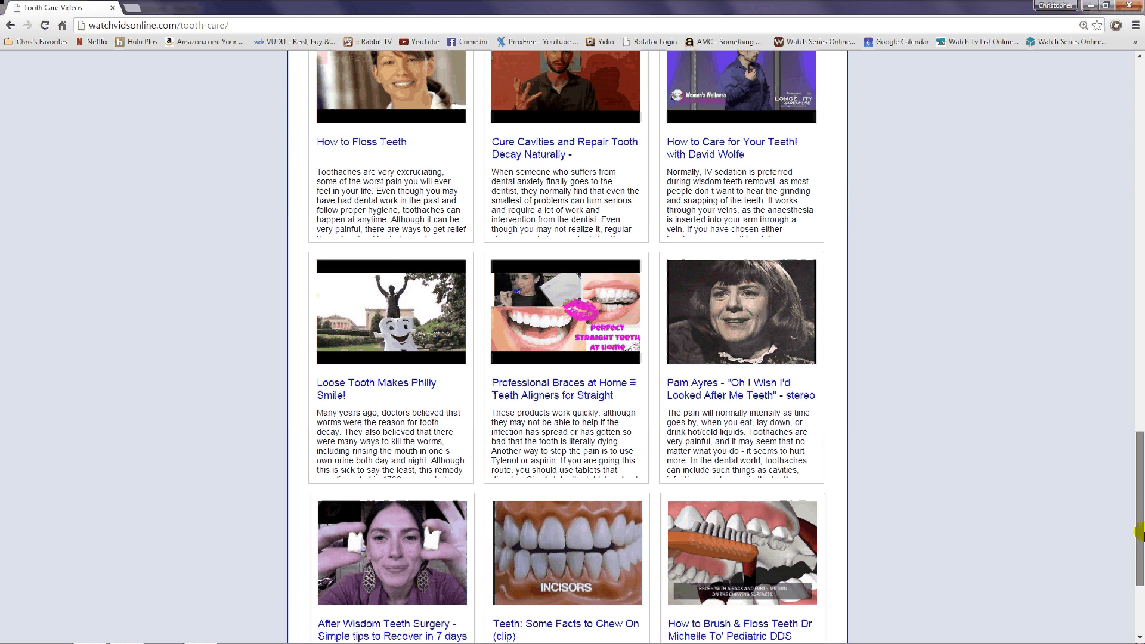
left_click_drag(1140, 532, 979, 325)
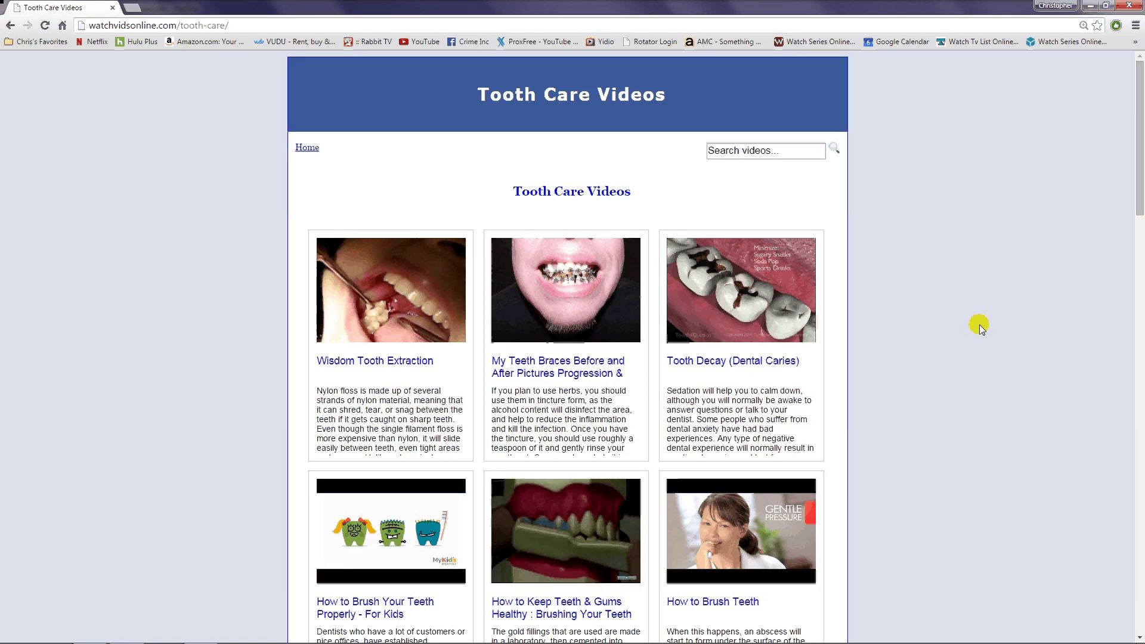